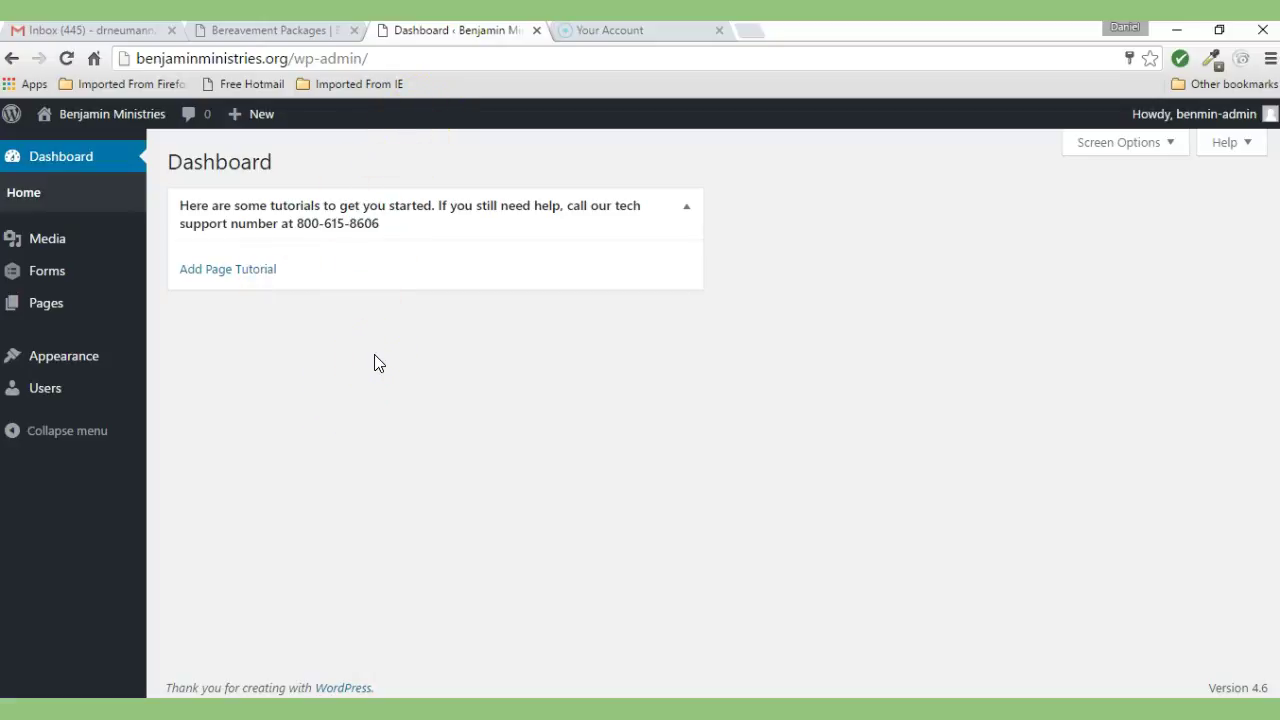
Step: Open the Bereavement Packages page for editing from the site's list of pages
click(286, 31)
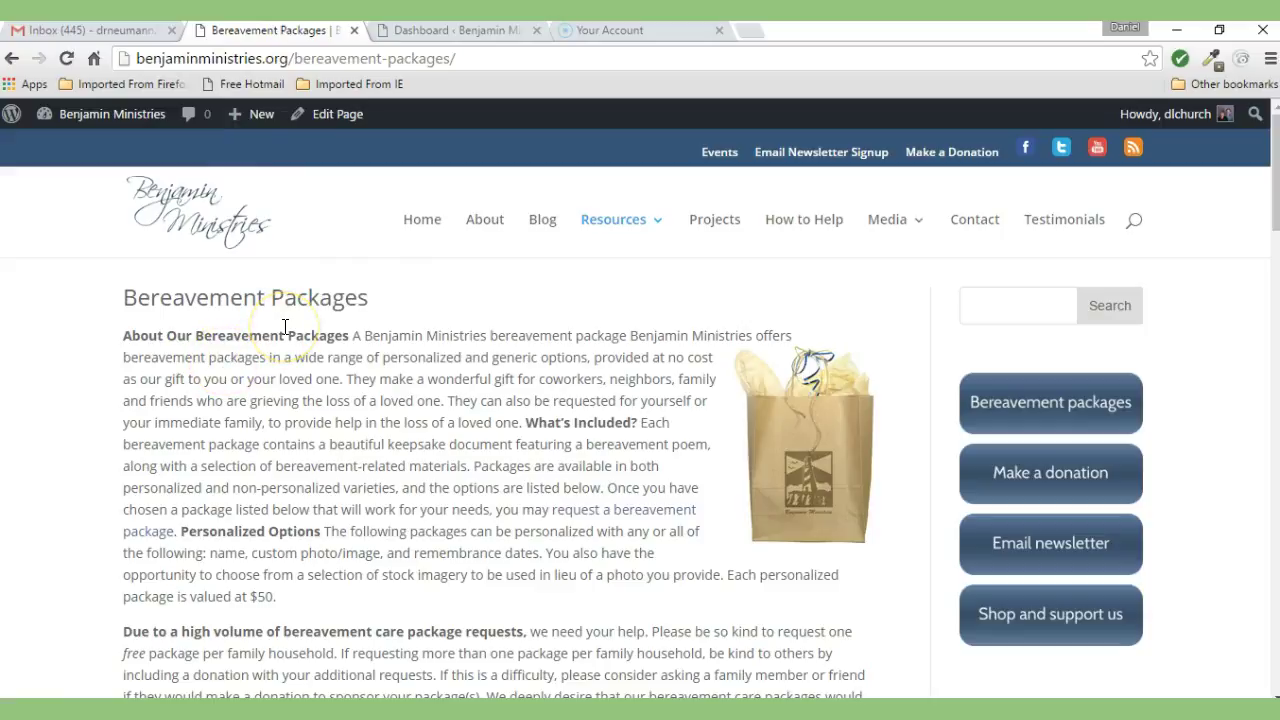
click(445, 33)
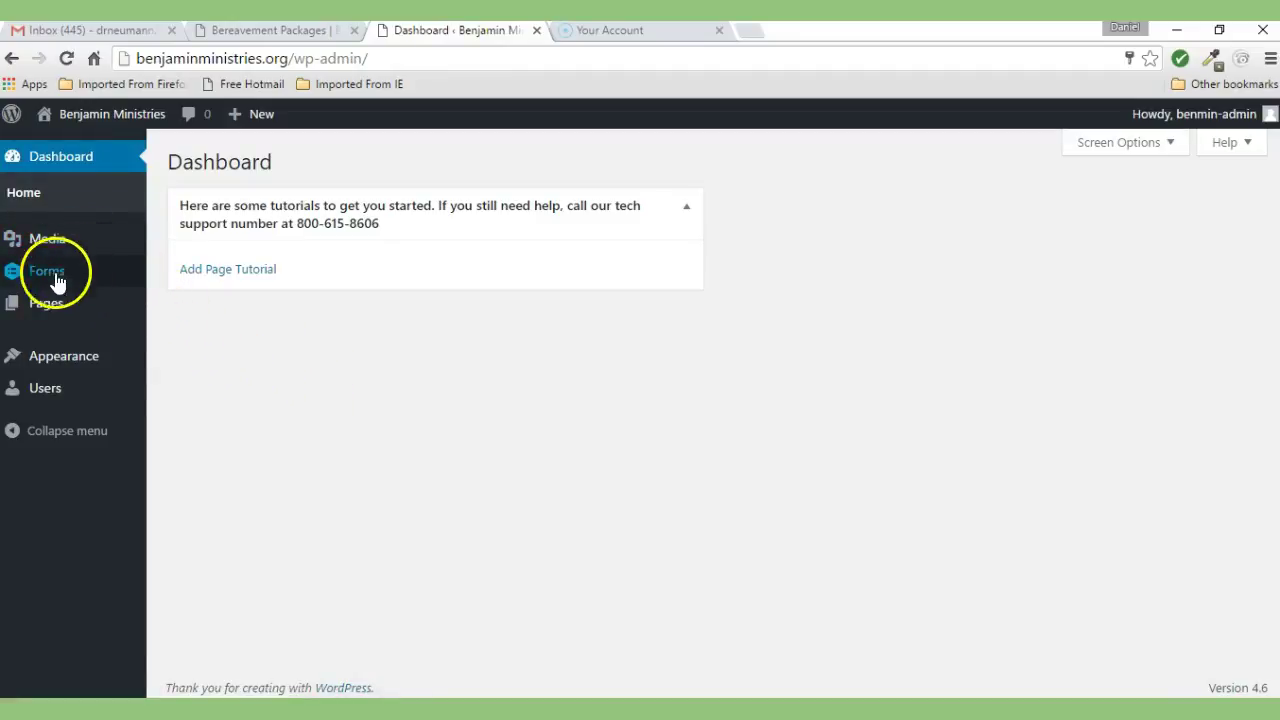
mouse_move(48, 303)
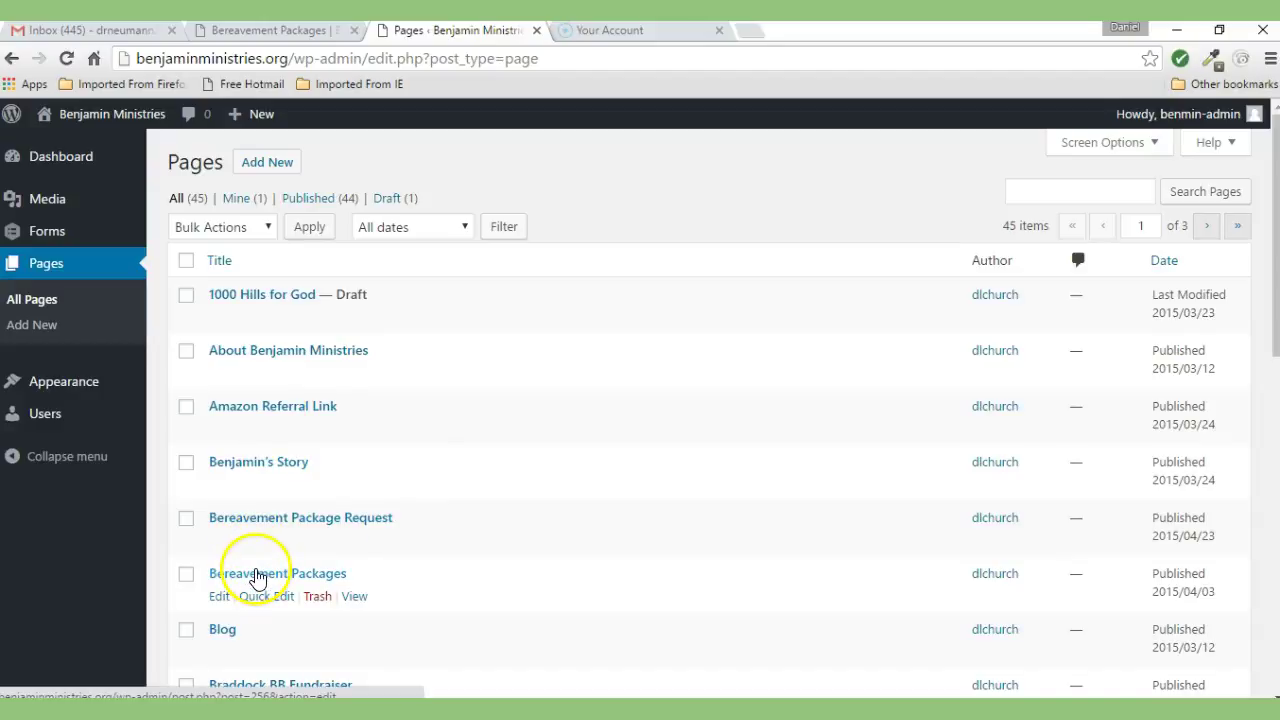
click(258, 576)
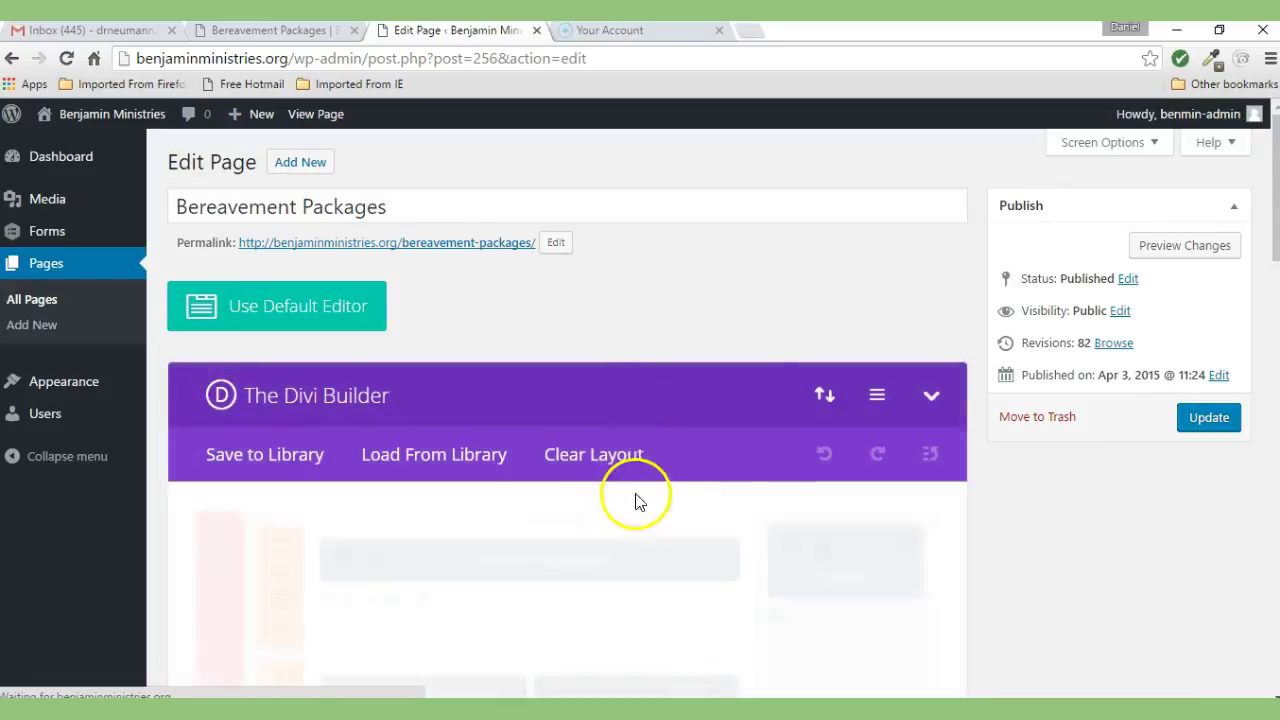
click(771, 281)
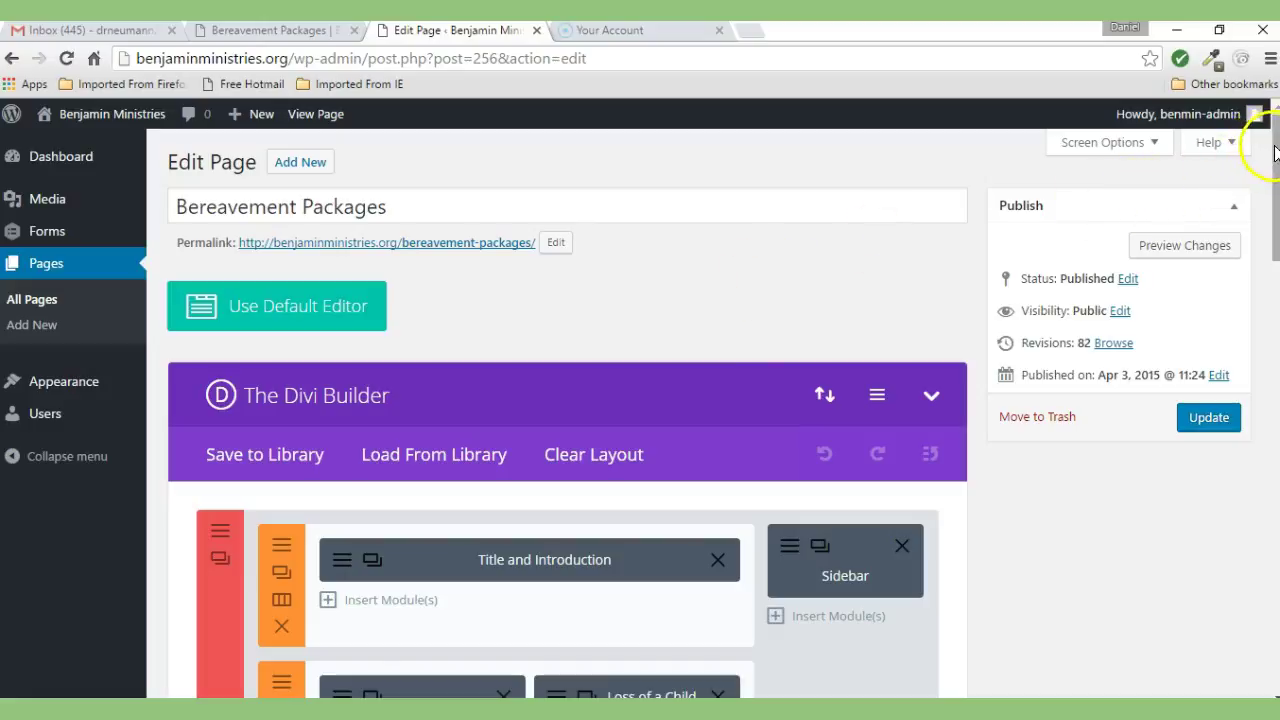
Step: Compare the page's Divi Builder modules with the matching introduction, package descriptions and request buttons on the live Bereavement Packages page
drag(1276, 150, 1272, 216)
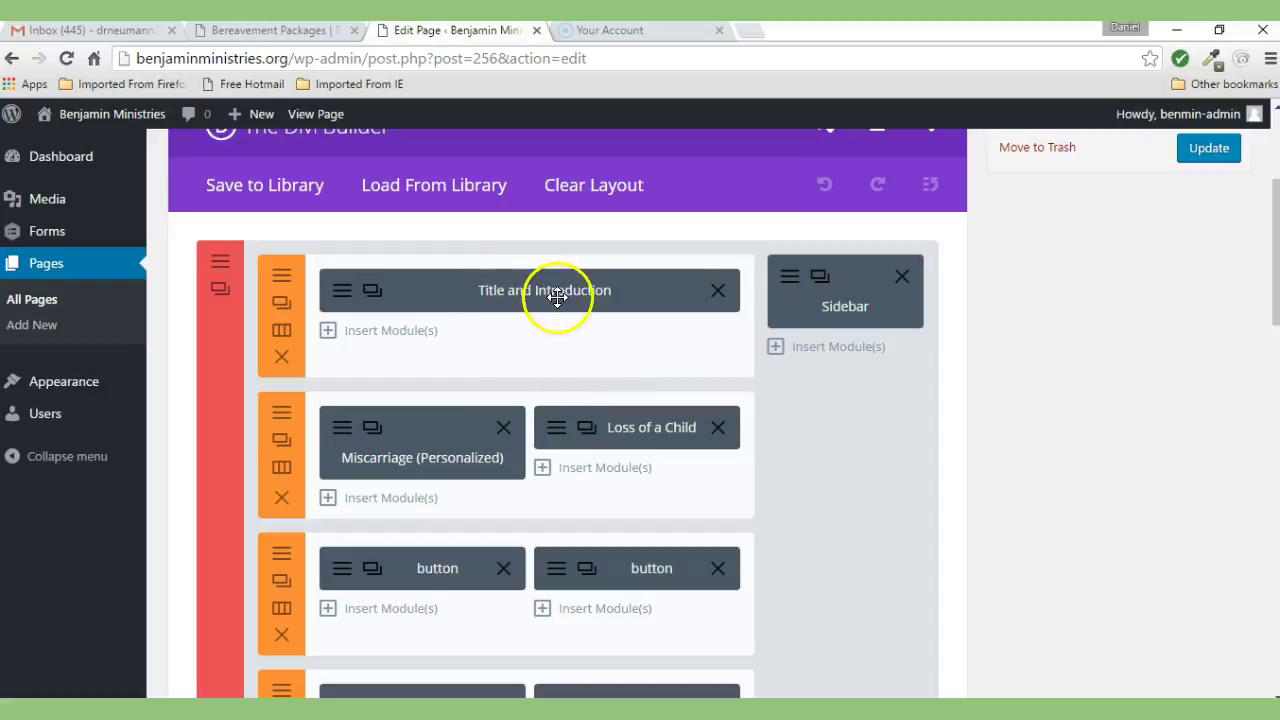
click(281, 32)
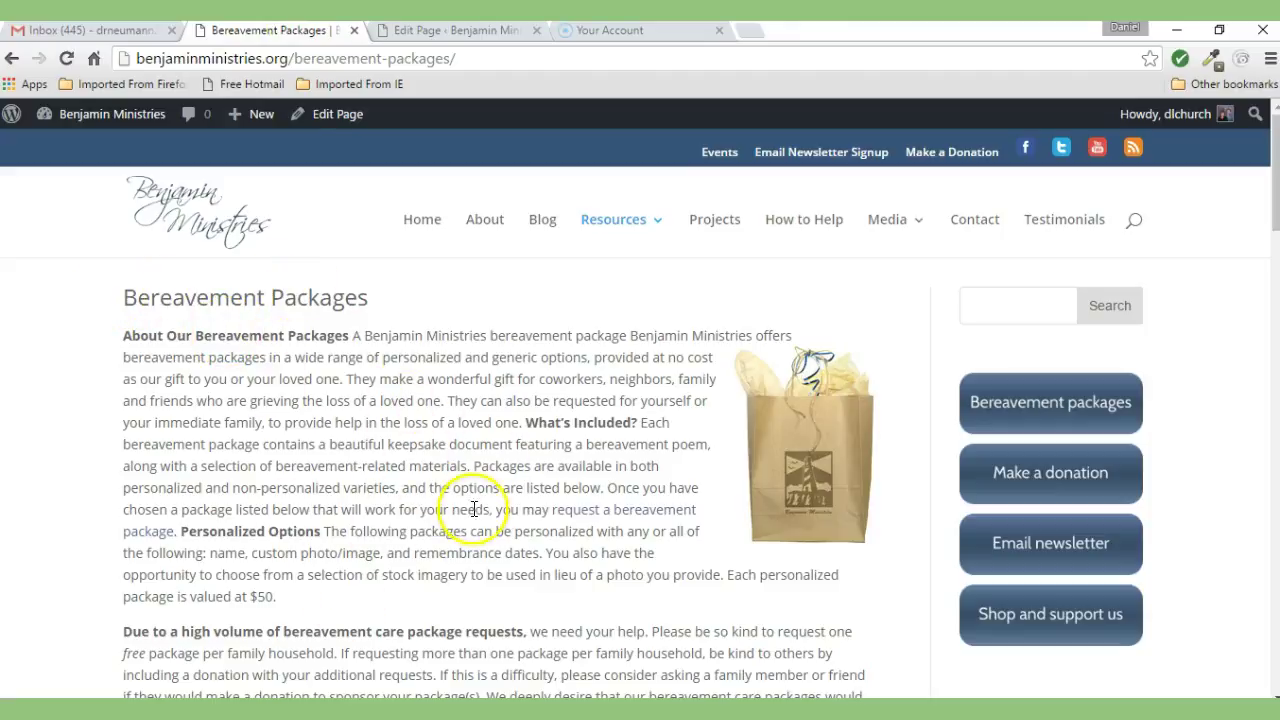
click(452, 33)
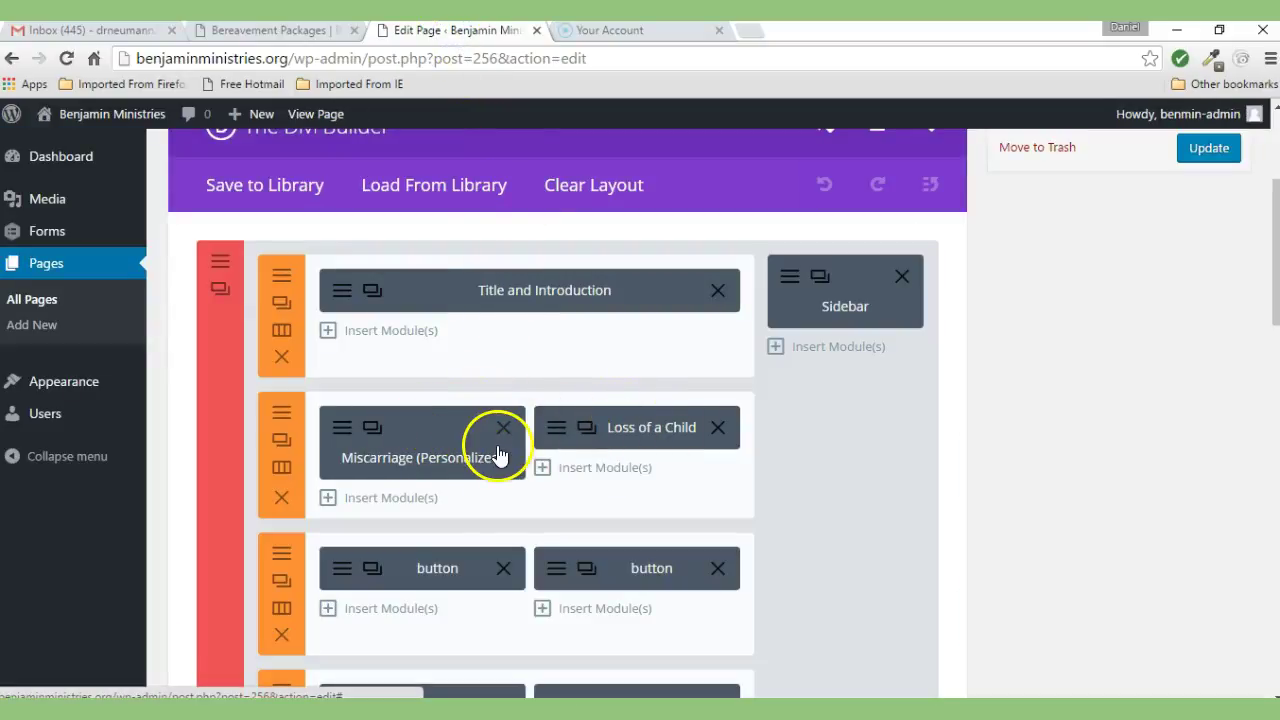
click(283, 32)
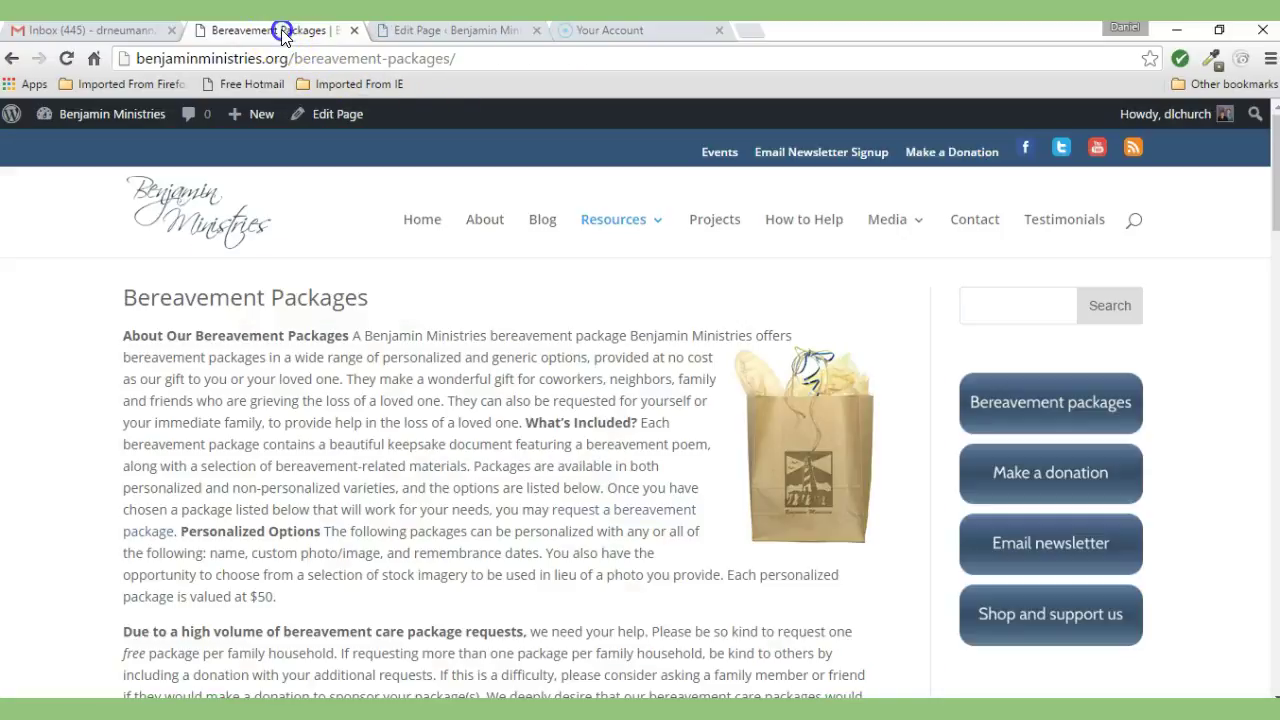
drag(1270, 185, 1272, 283)
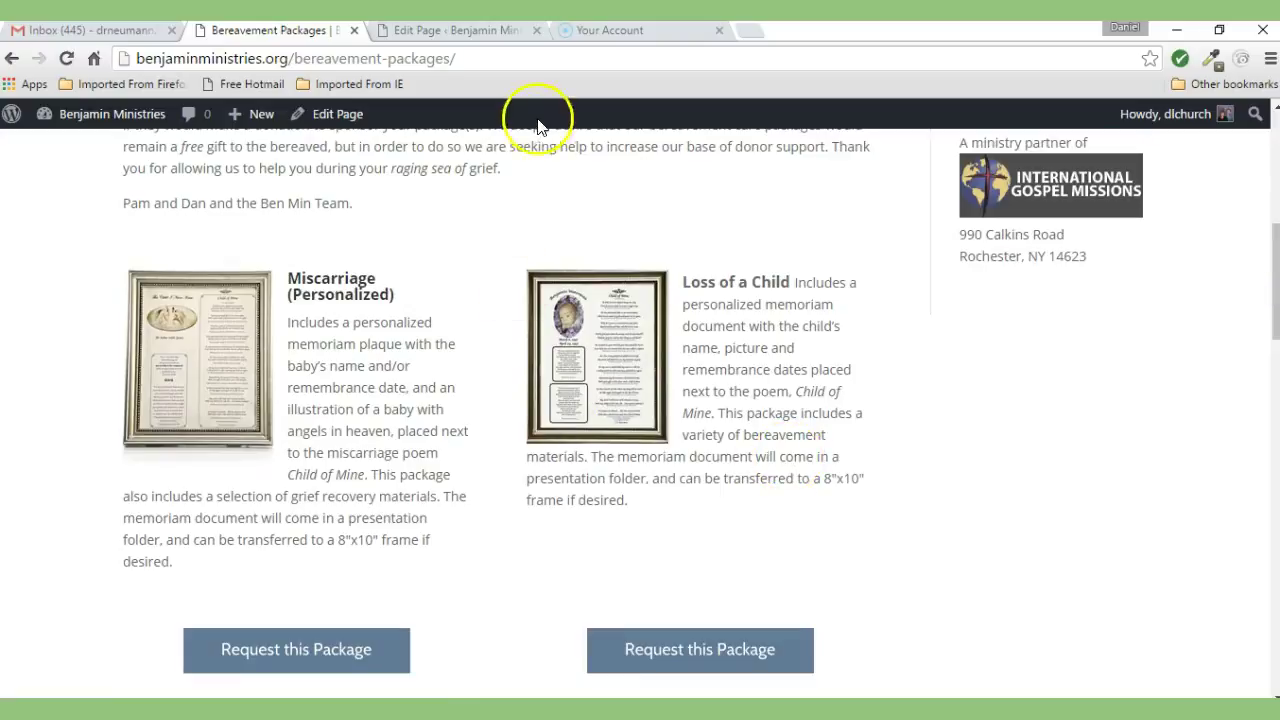
click(447, 32)
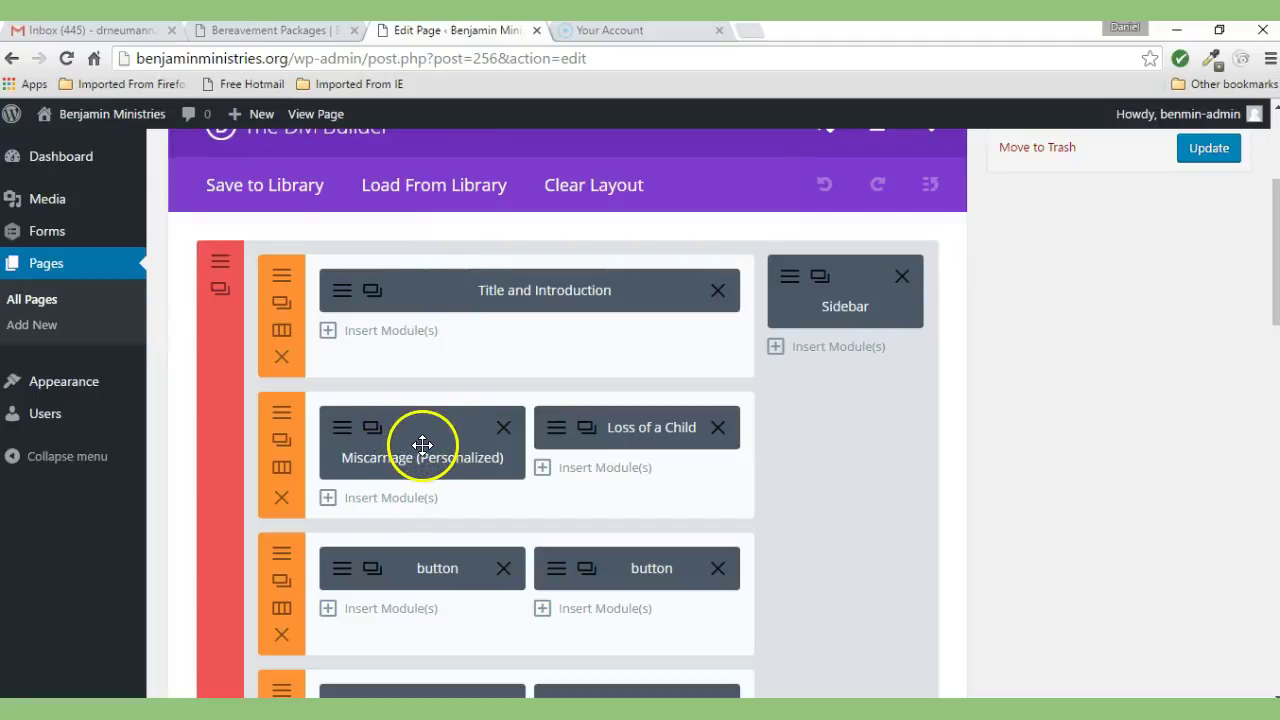
click(283, 32)
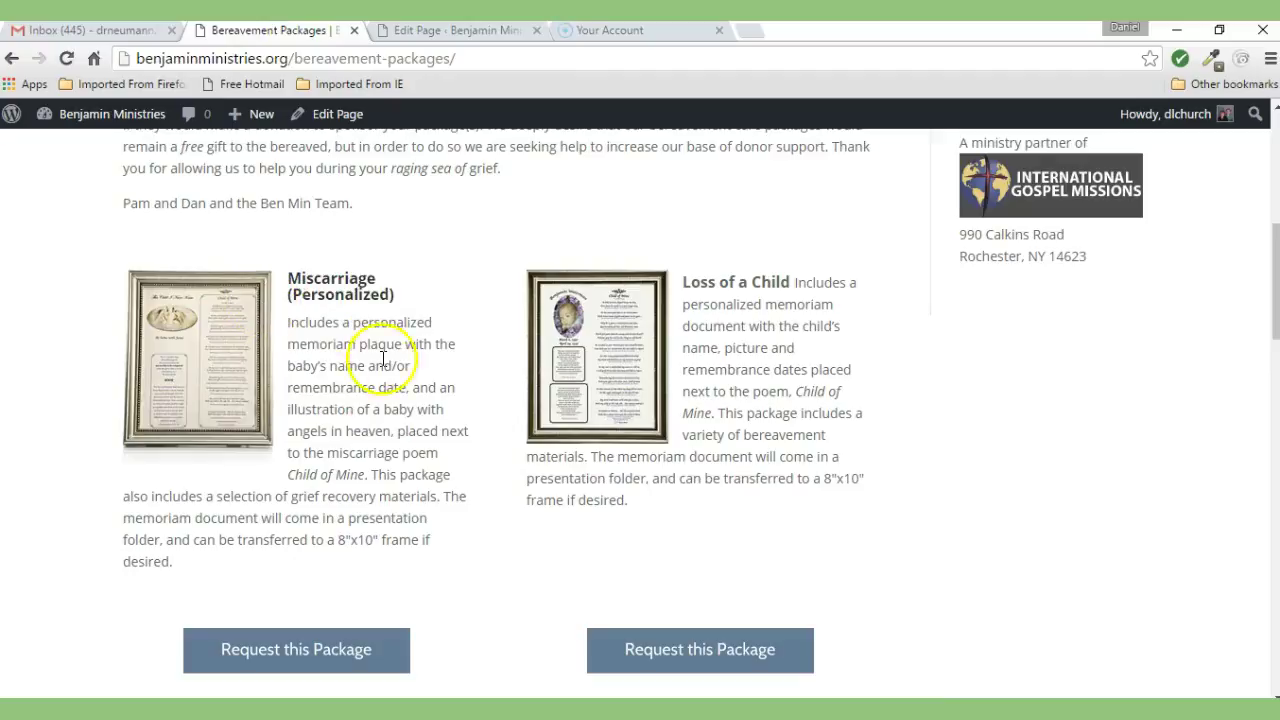
click(440, 33)
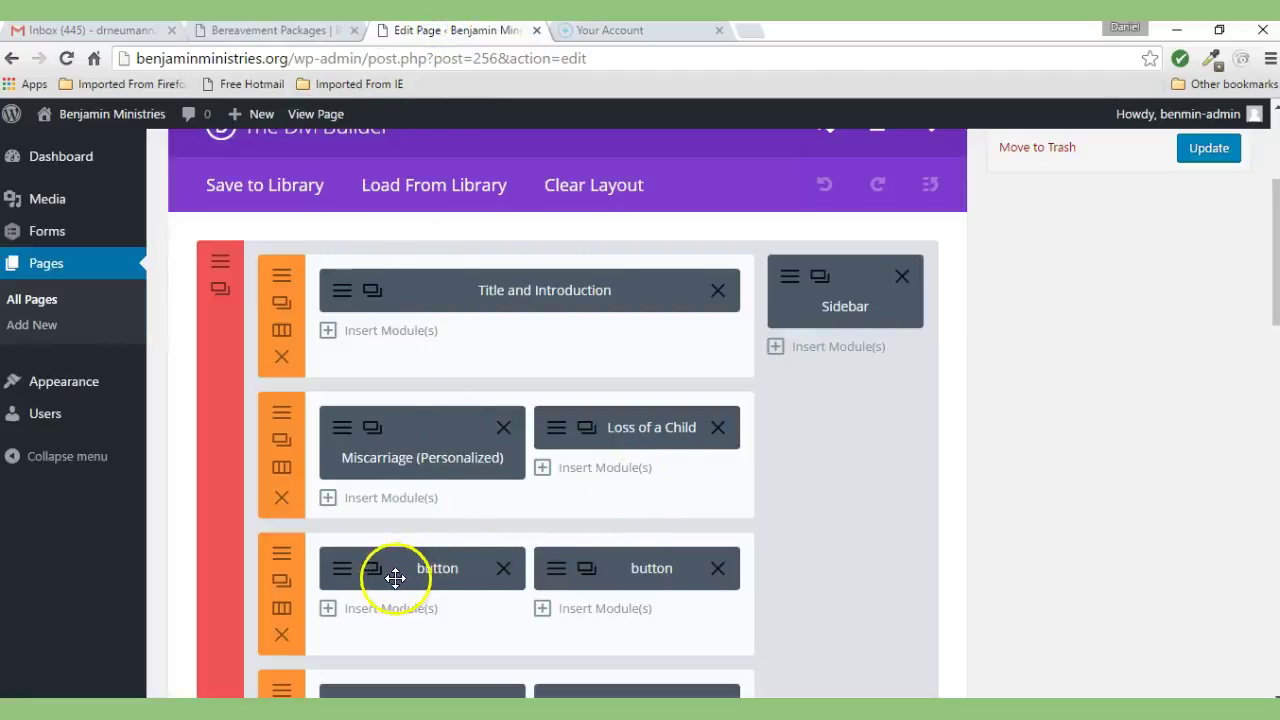
click(285, 33)
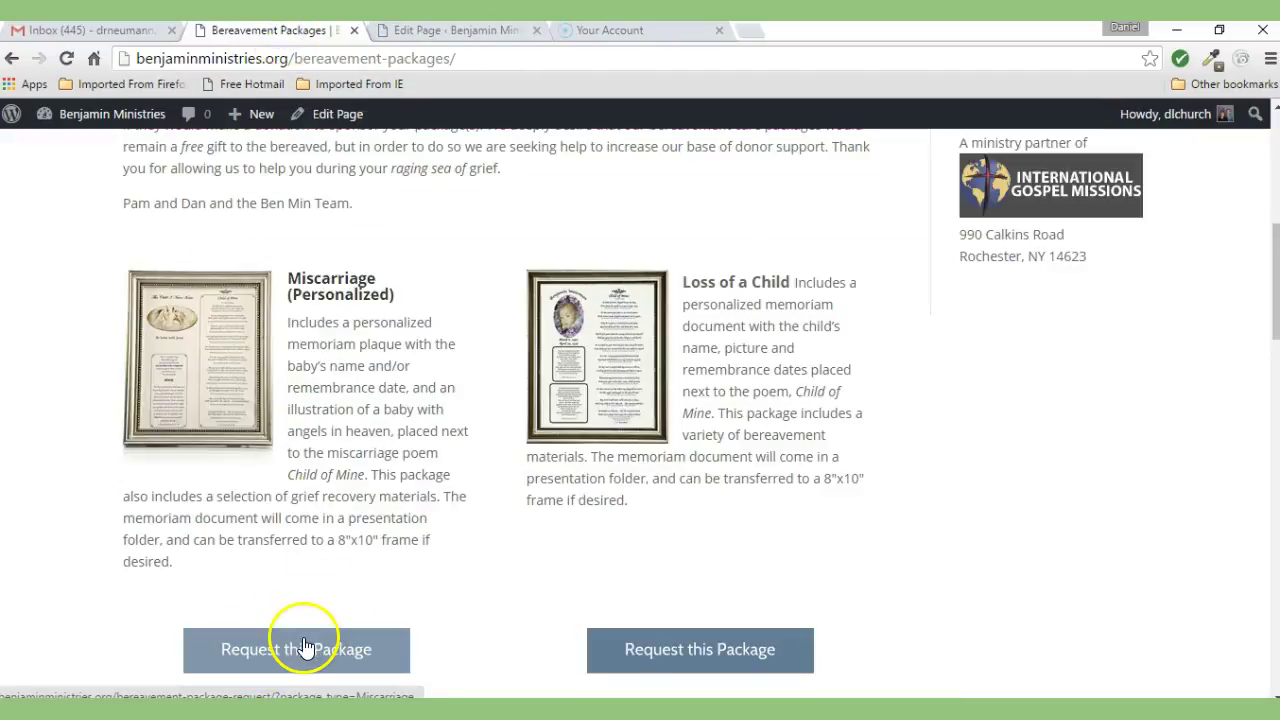
click(437, 33)
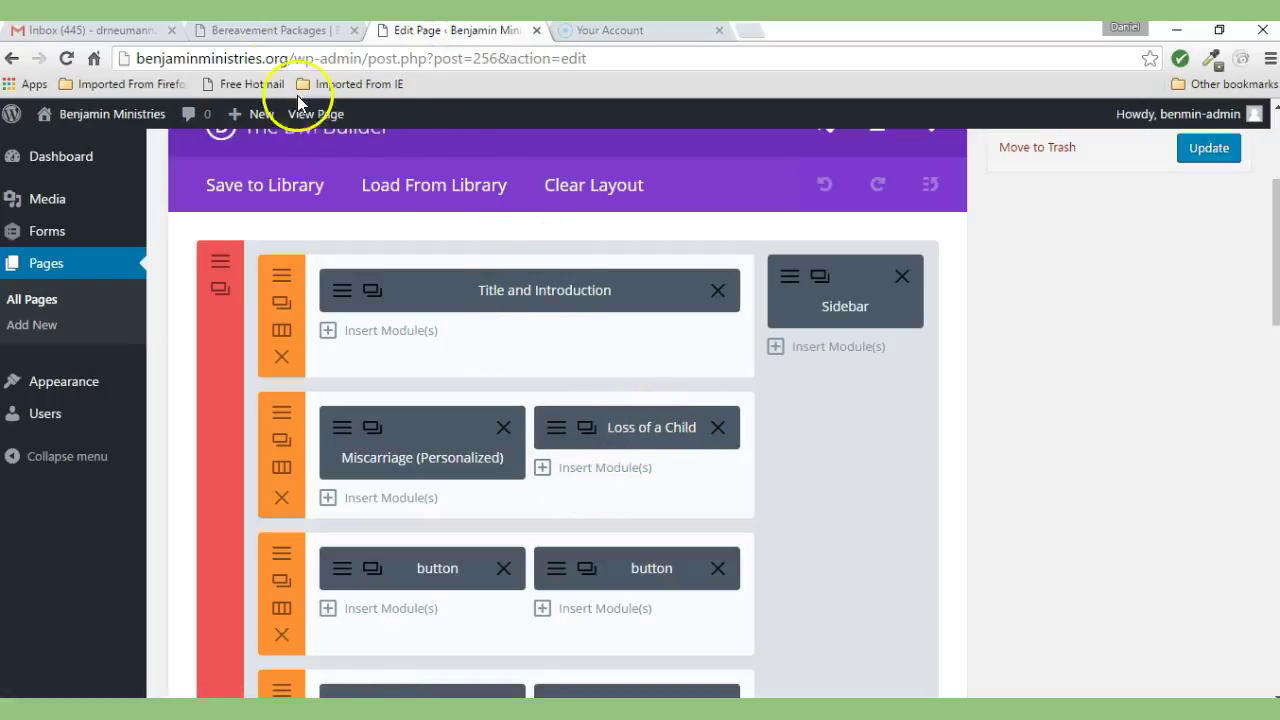
click(278, 31)
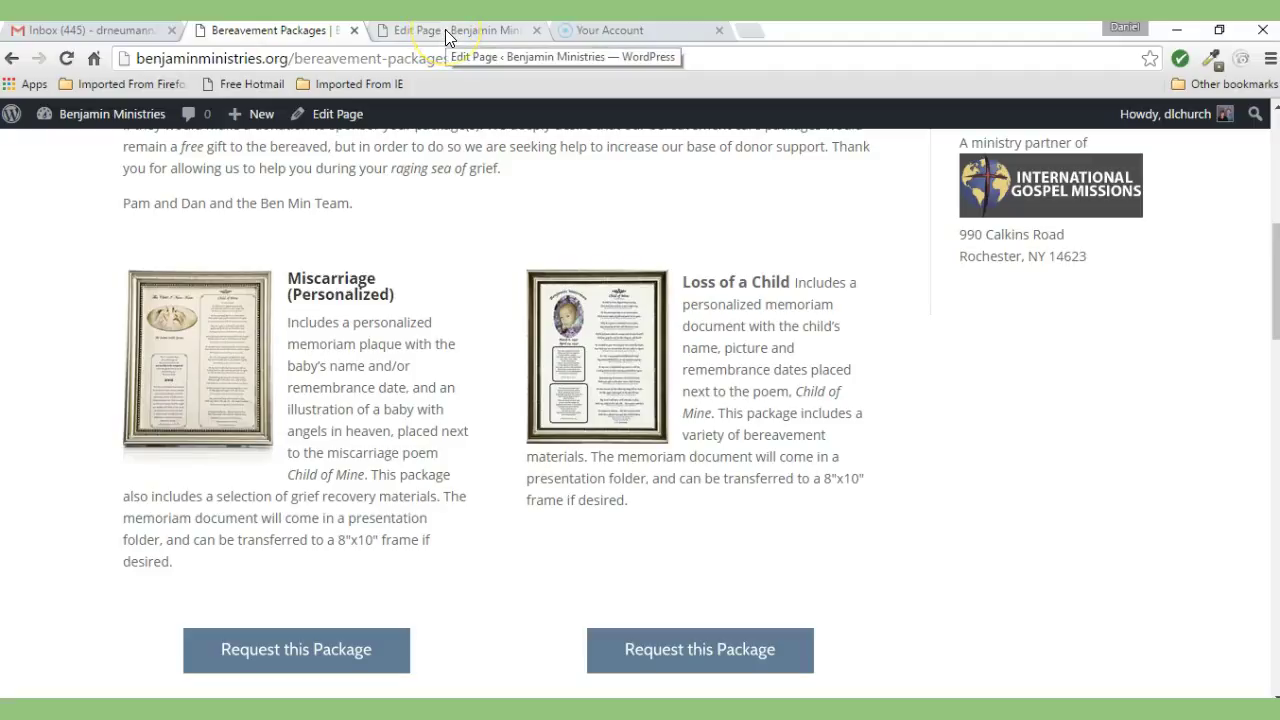
click(446, 31)
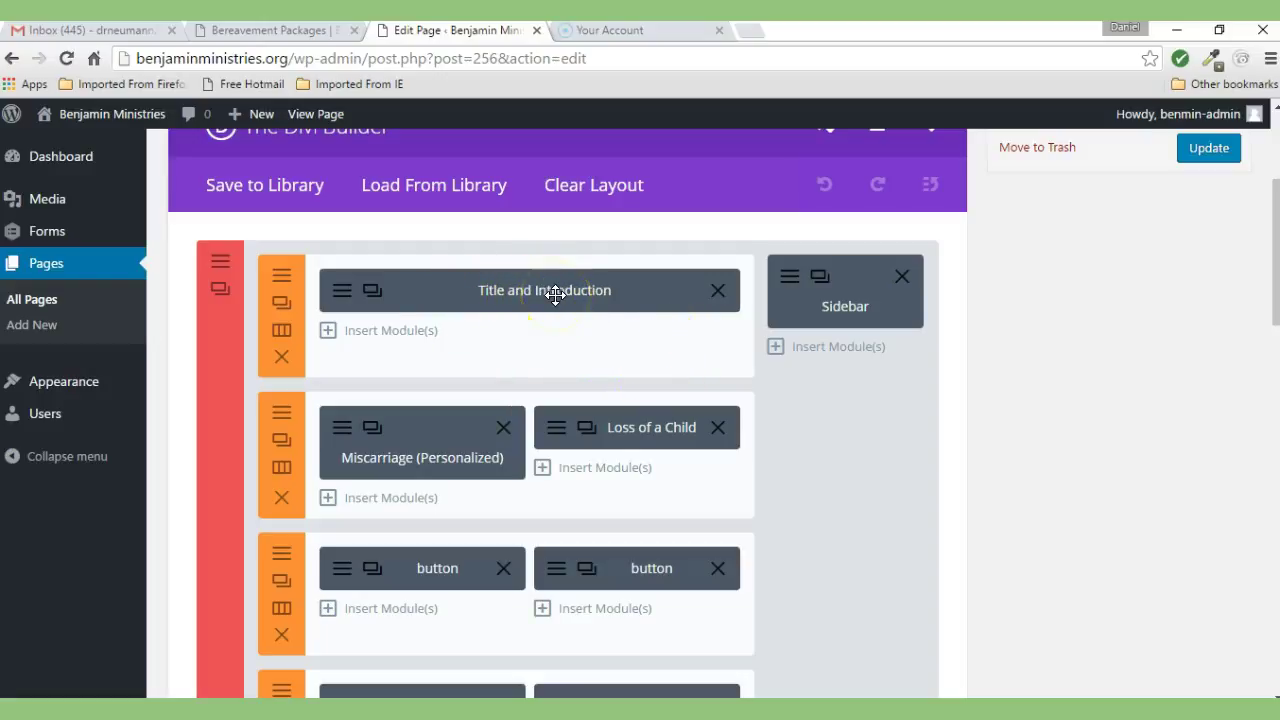
Step: Open the settings of the Title and Introduction text module and review the text and formatting tools in its content editor
click(342, 289)
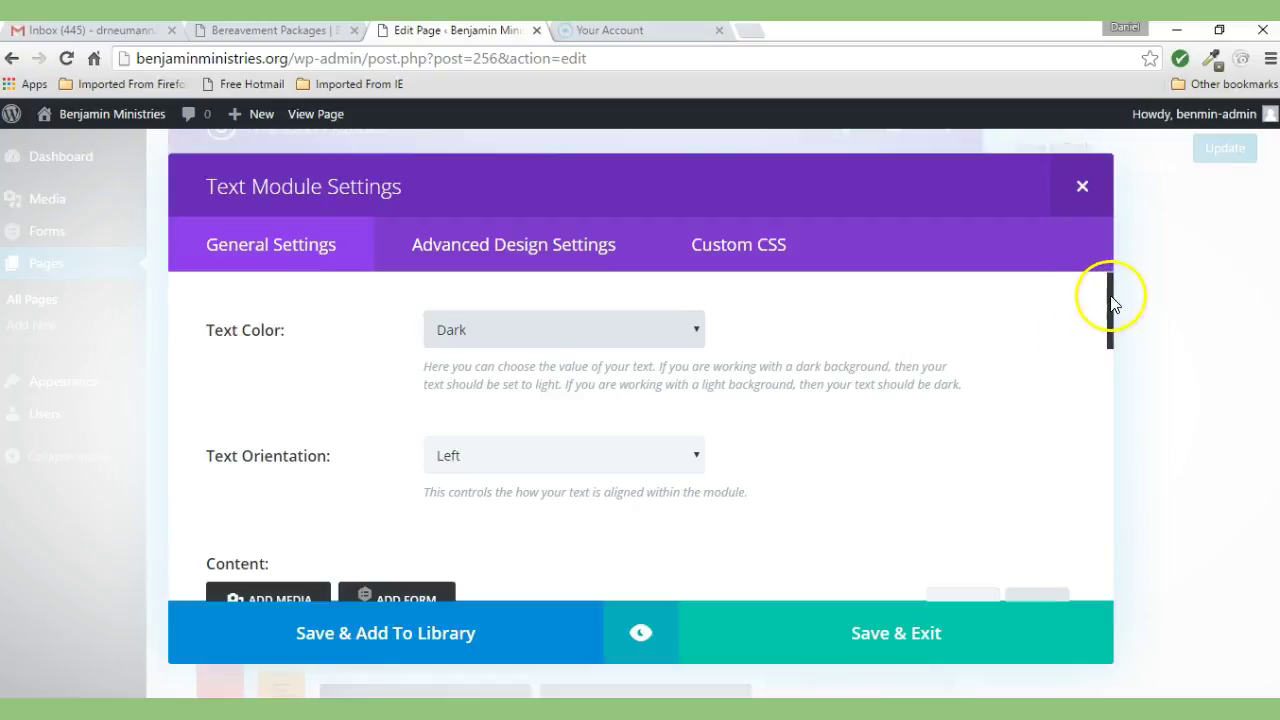
drag(1112, 300, 1104, 400)
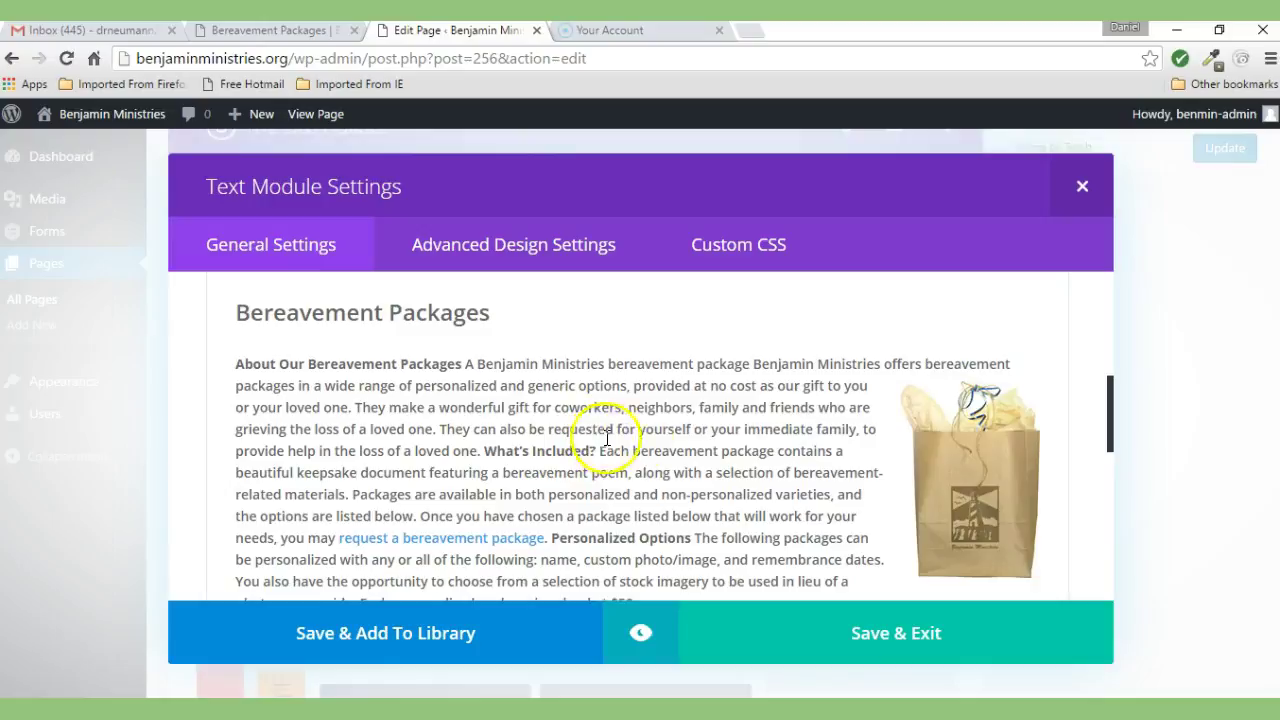
drag(1110, 404, 1120, 346)
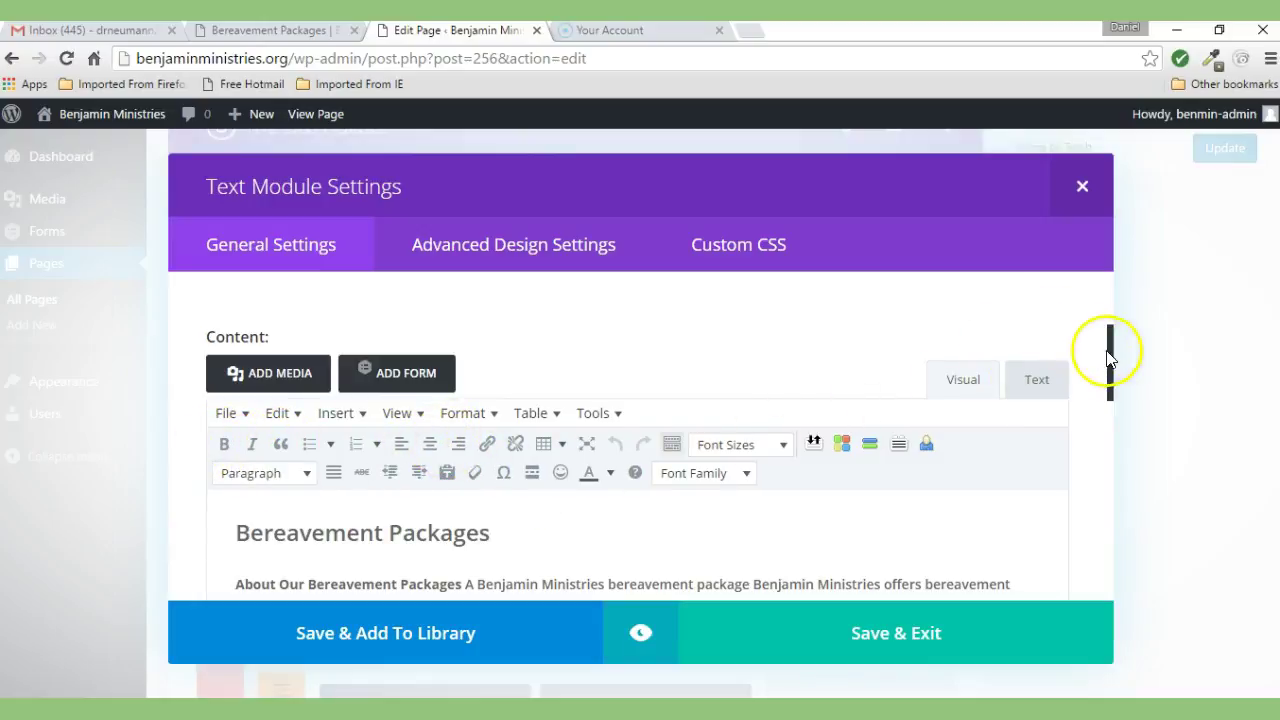
drag(1113, 350, 1106, 457)
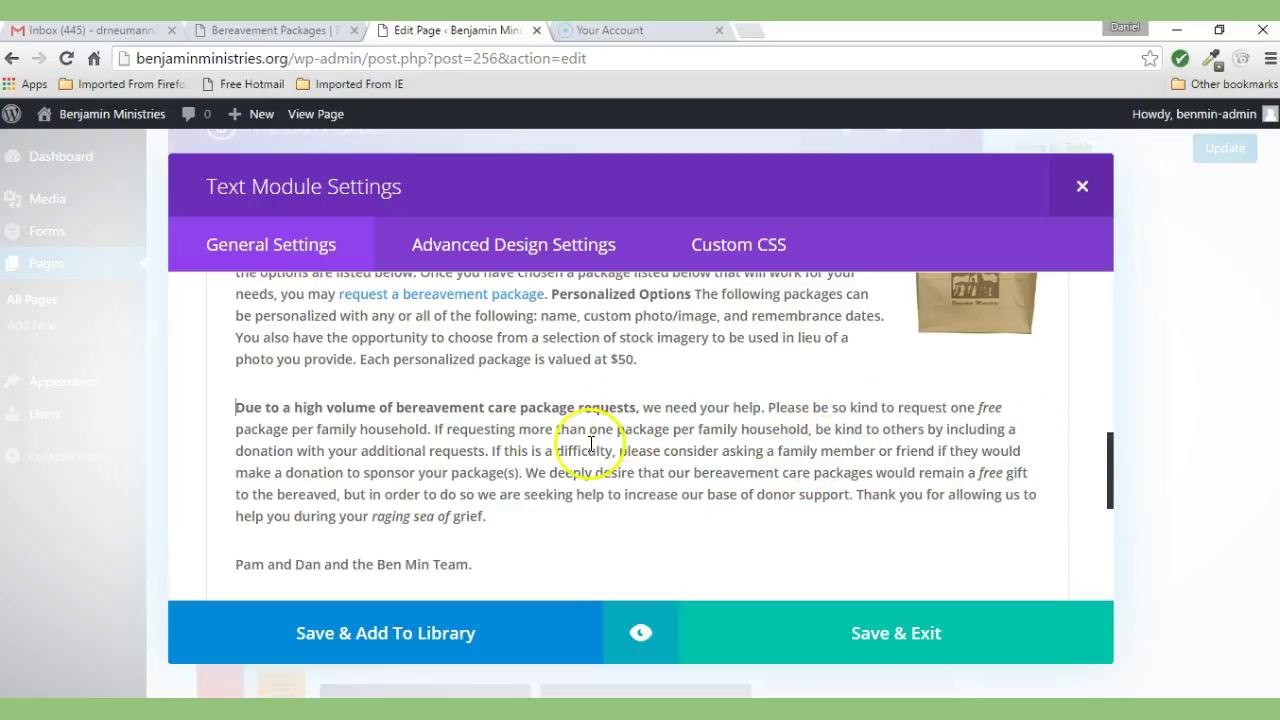
drag(1113, 457, 1125, 363)
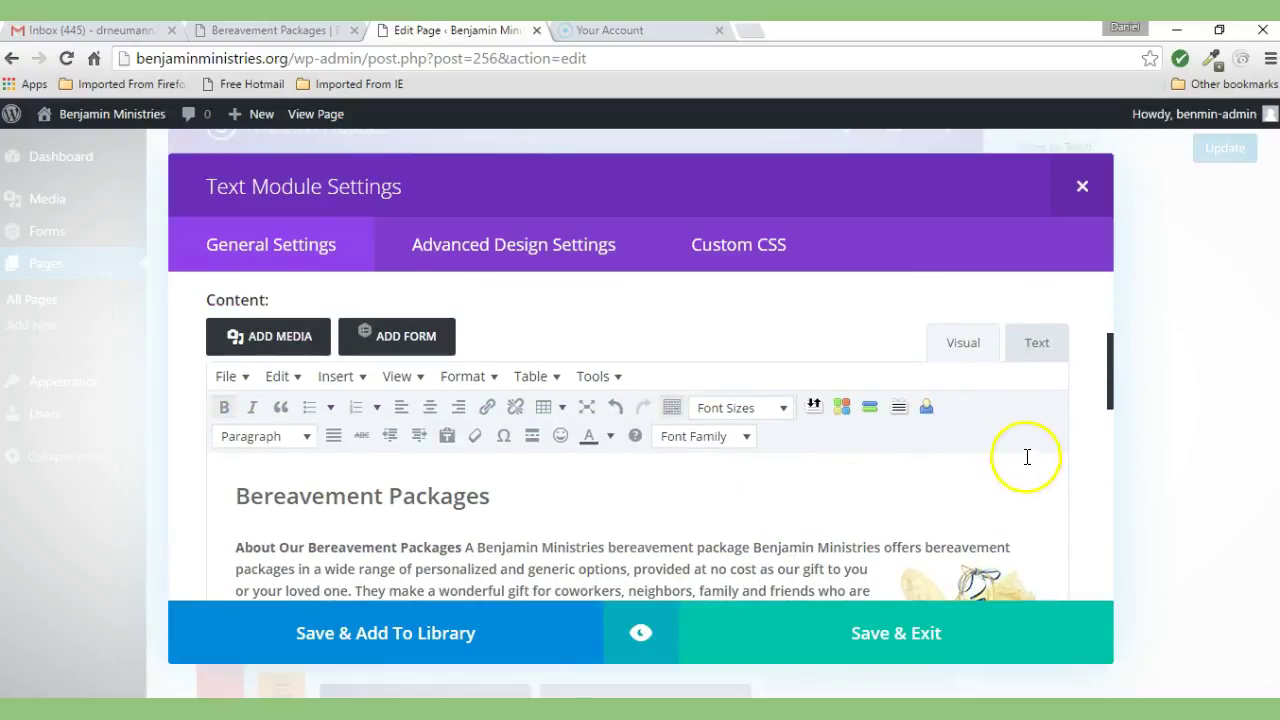
drag(1109, 367, 1112, 385)
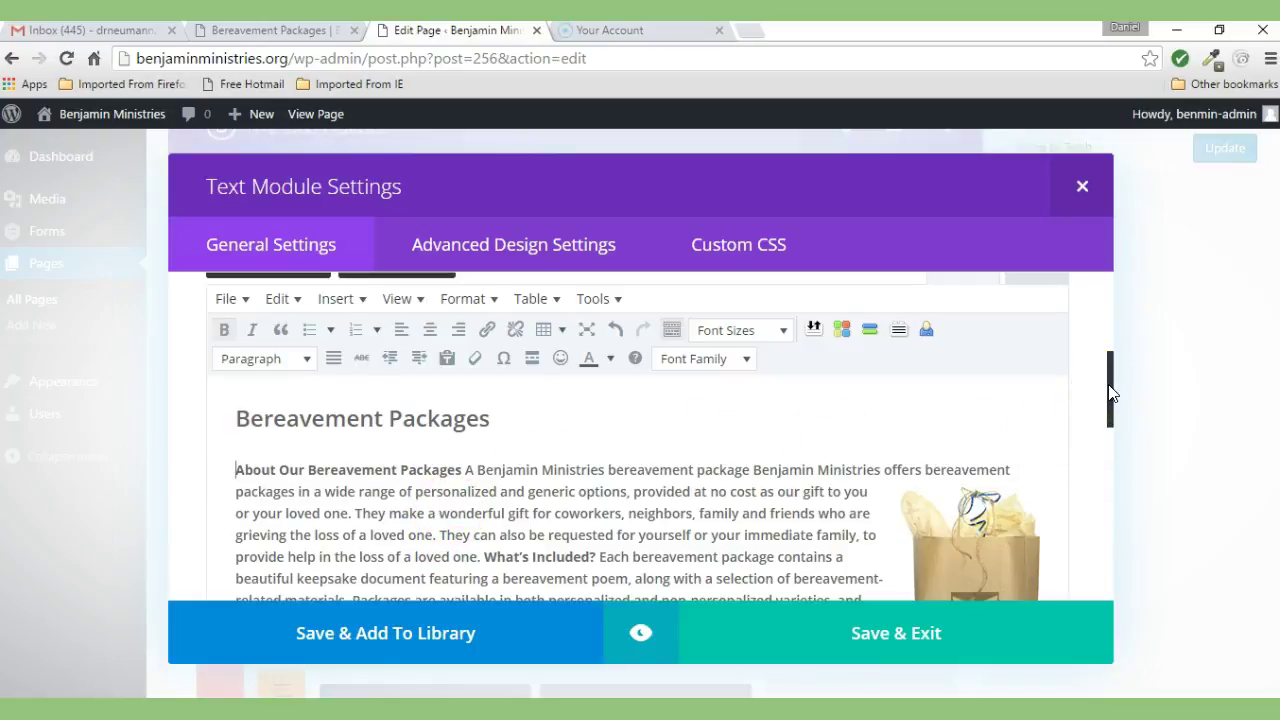
drag(1108, 385, 1117, 370)
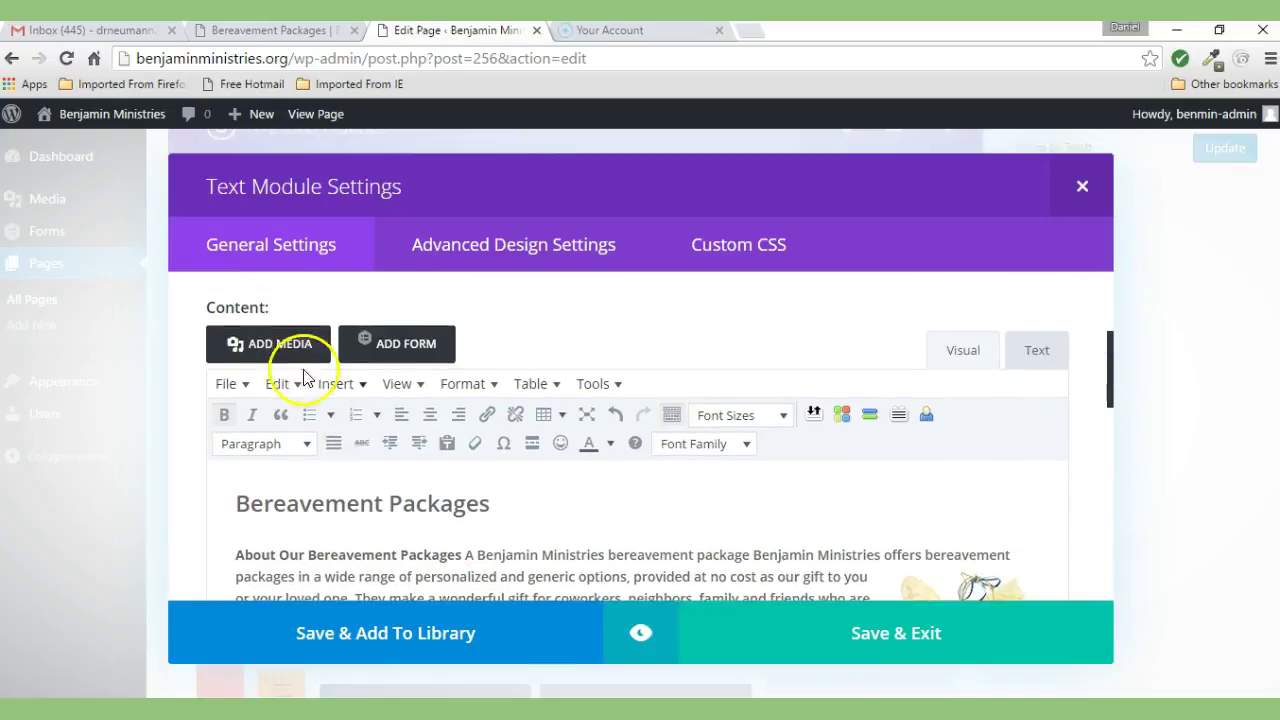
Step: Open the media library for inserting an image before the "About Our Bereavement Packages" paragraph
click(283, 347)
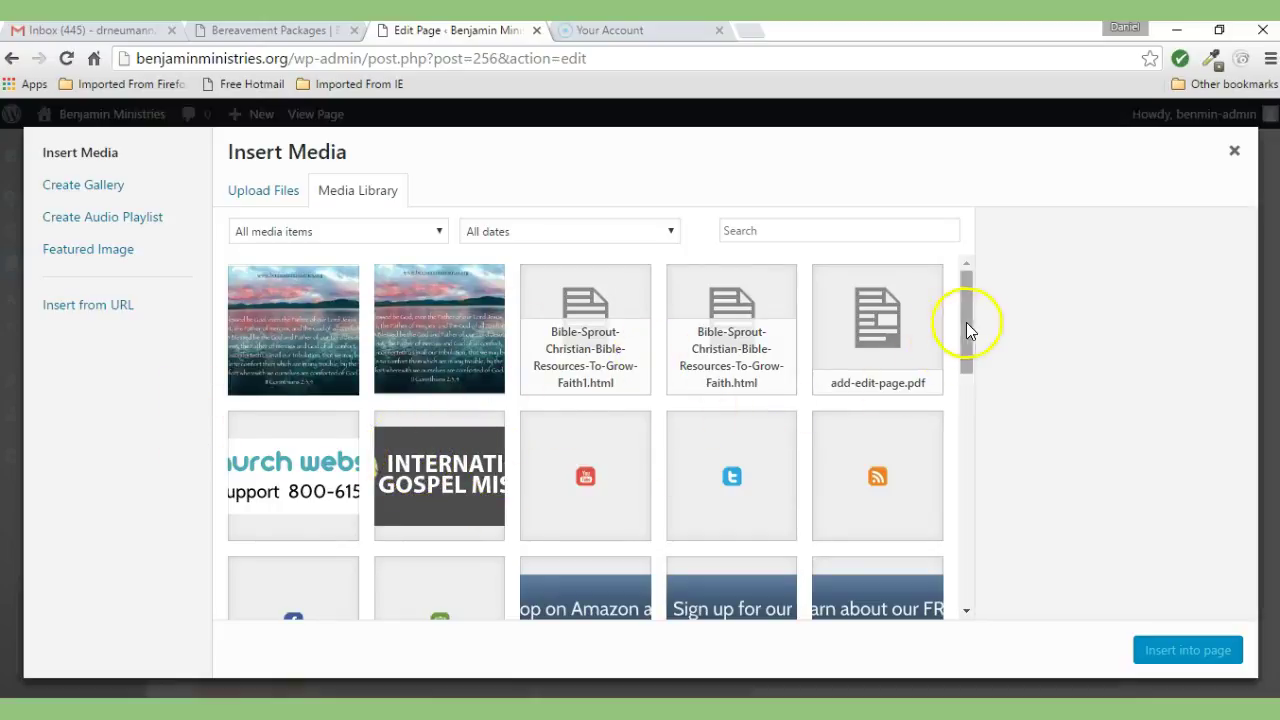
mouse_move(966, 308)
mouse_down()
mouse_move(957, 555)
mouse_move(974, 423)
mouse_move(966, 288)
mouse_move(952, 520)
mouse_move(969, 308)
mouse_up()
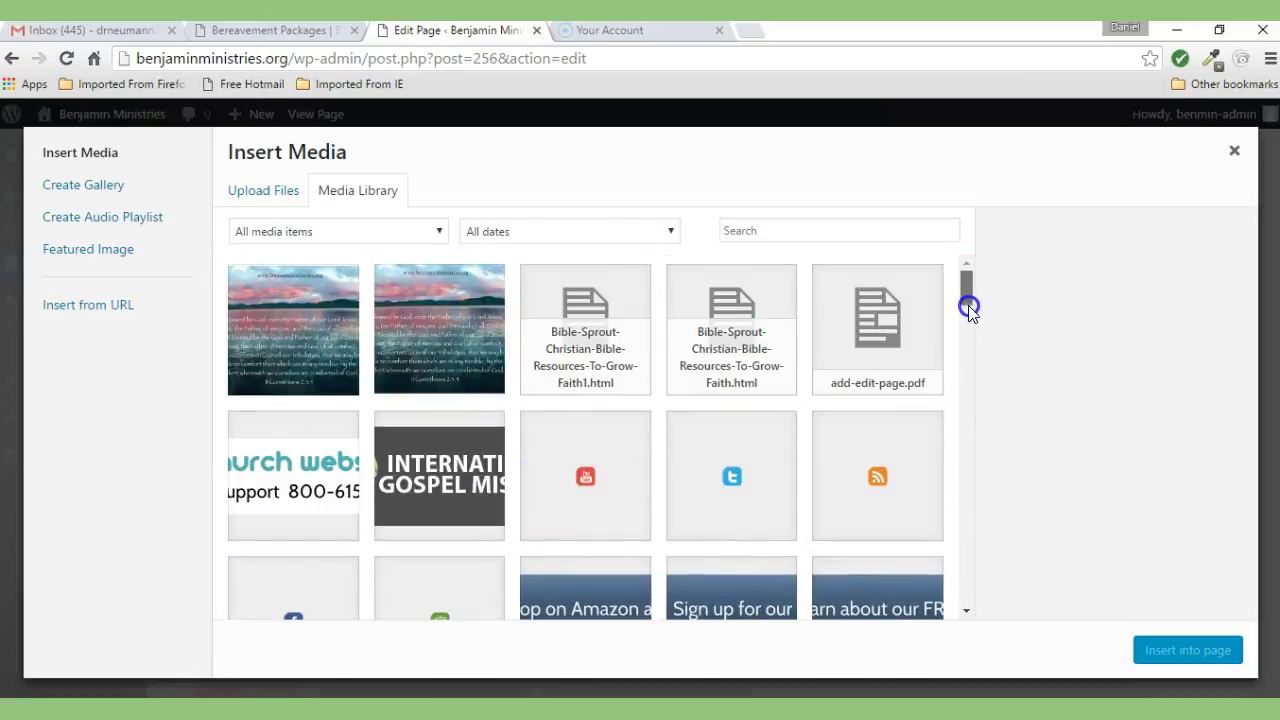
click(253, 199)
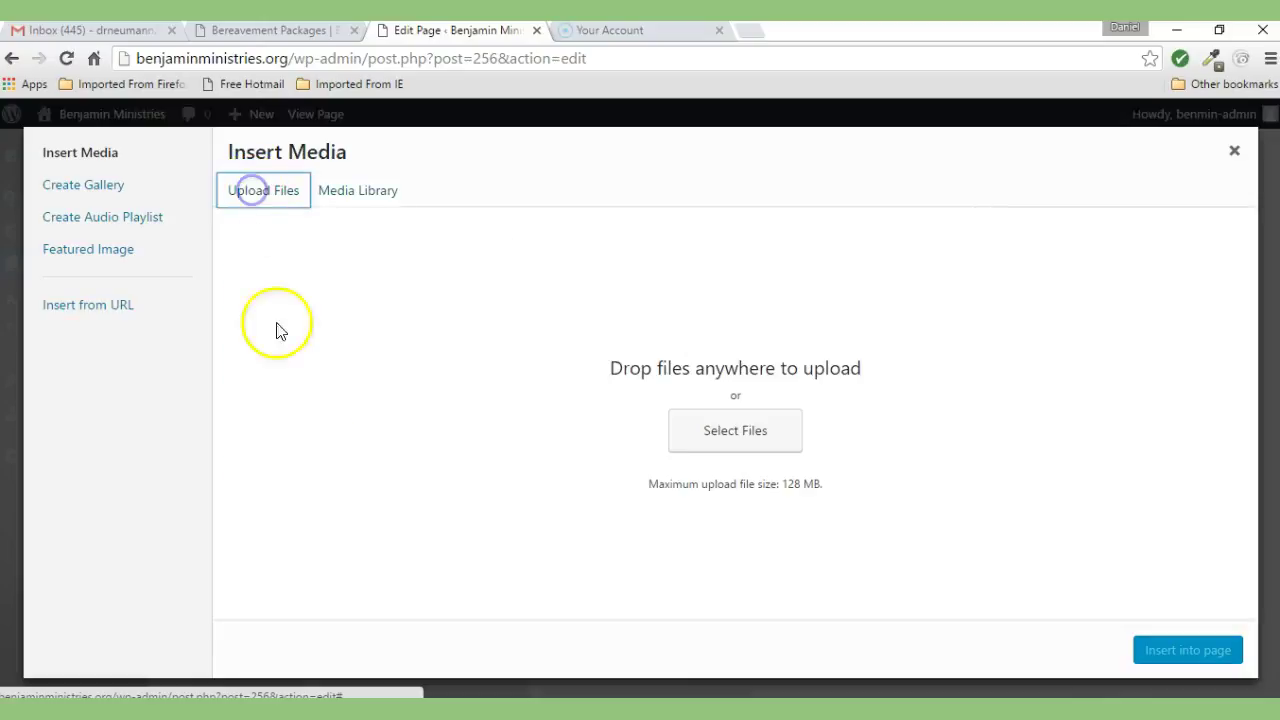
click(722, 434)
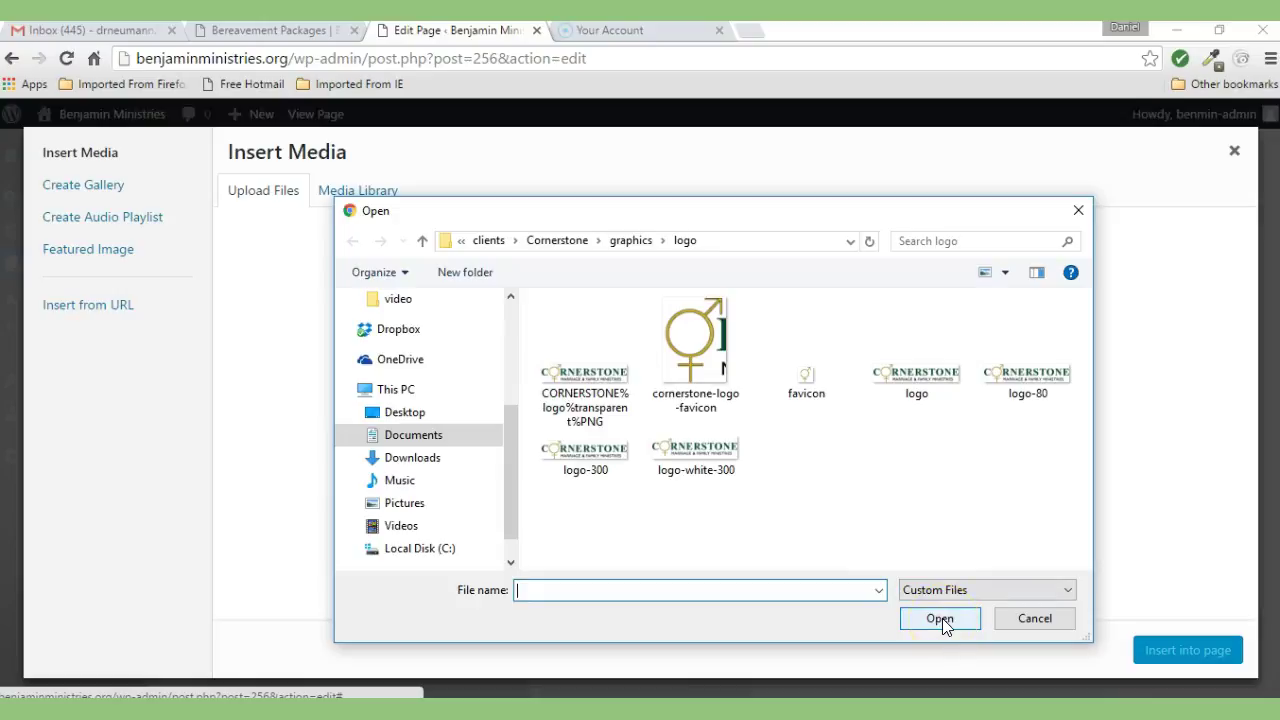
click(1079, 213)
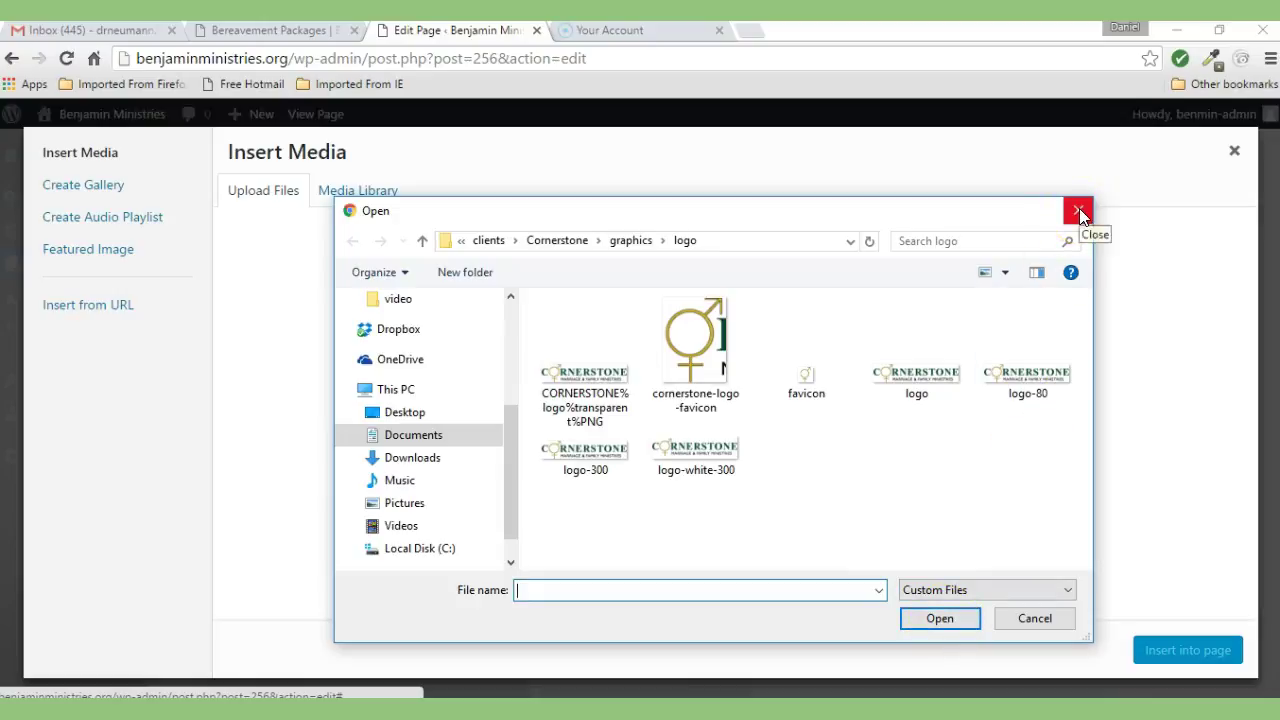
click(1079, 213)
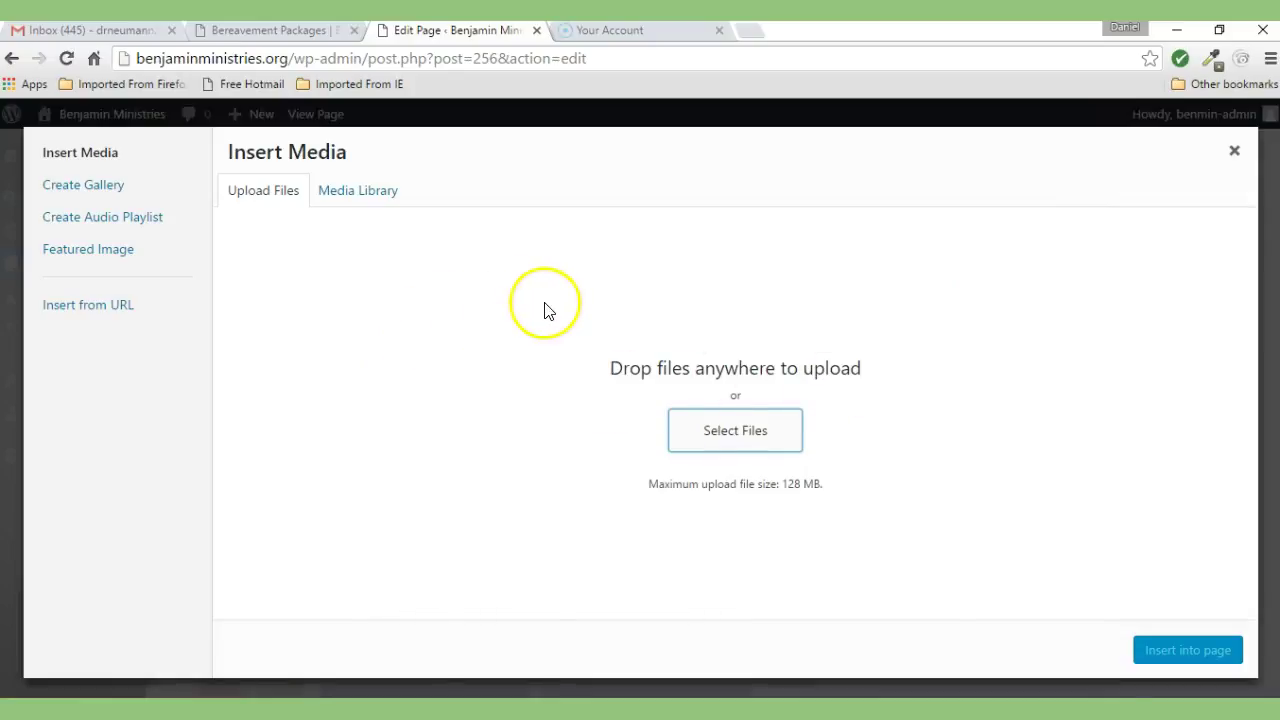
click(341, 200)
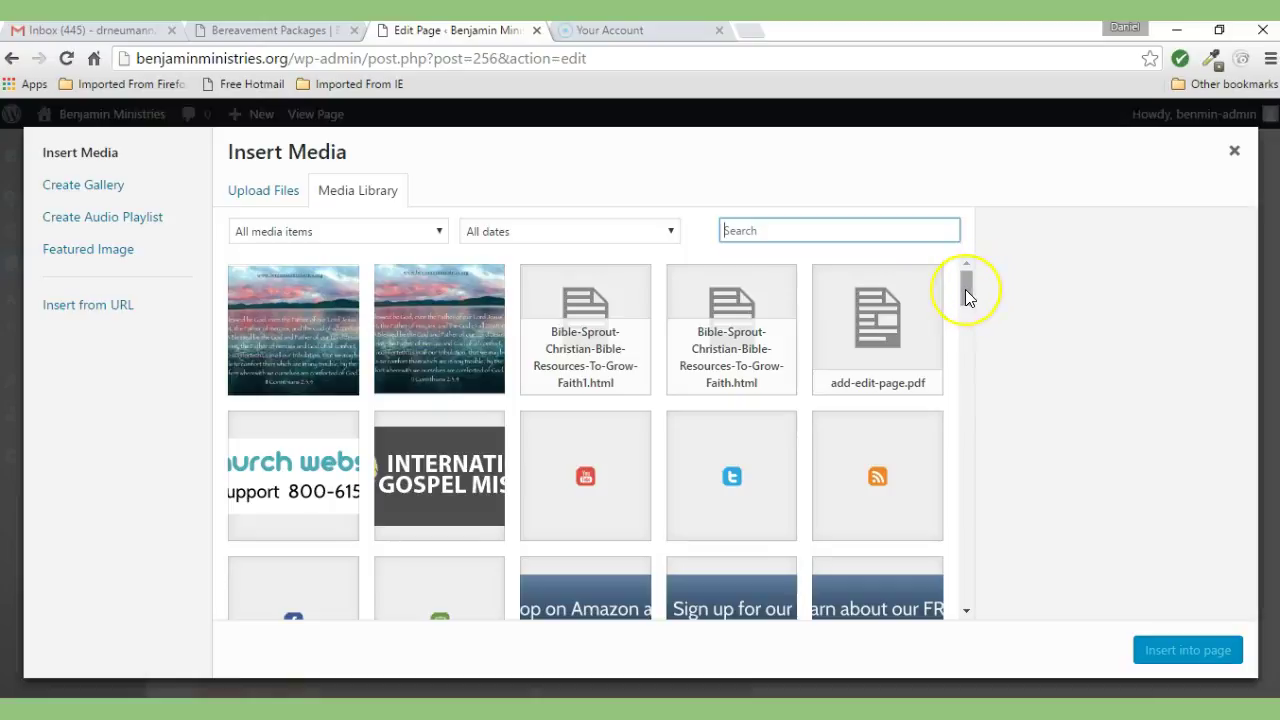
Step: Insert the braided bread image from the media library at the start of the paragraph below the Bereavement Packages heading
drag(965, 289, 973, 324)
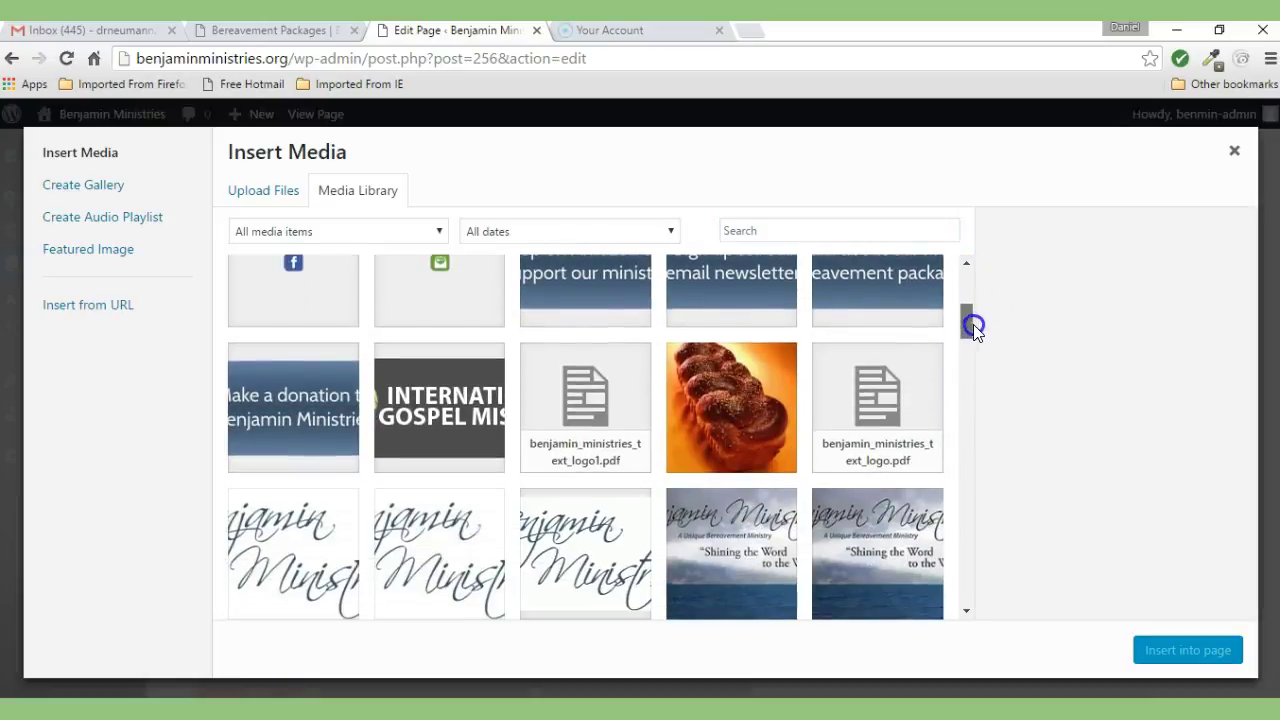
click(738, 410)
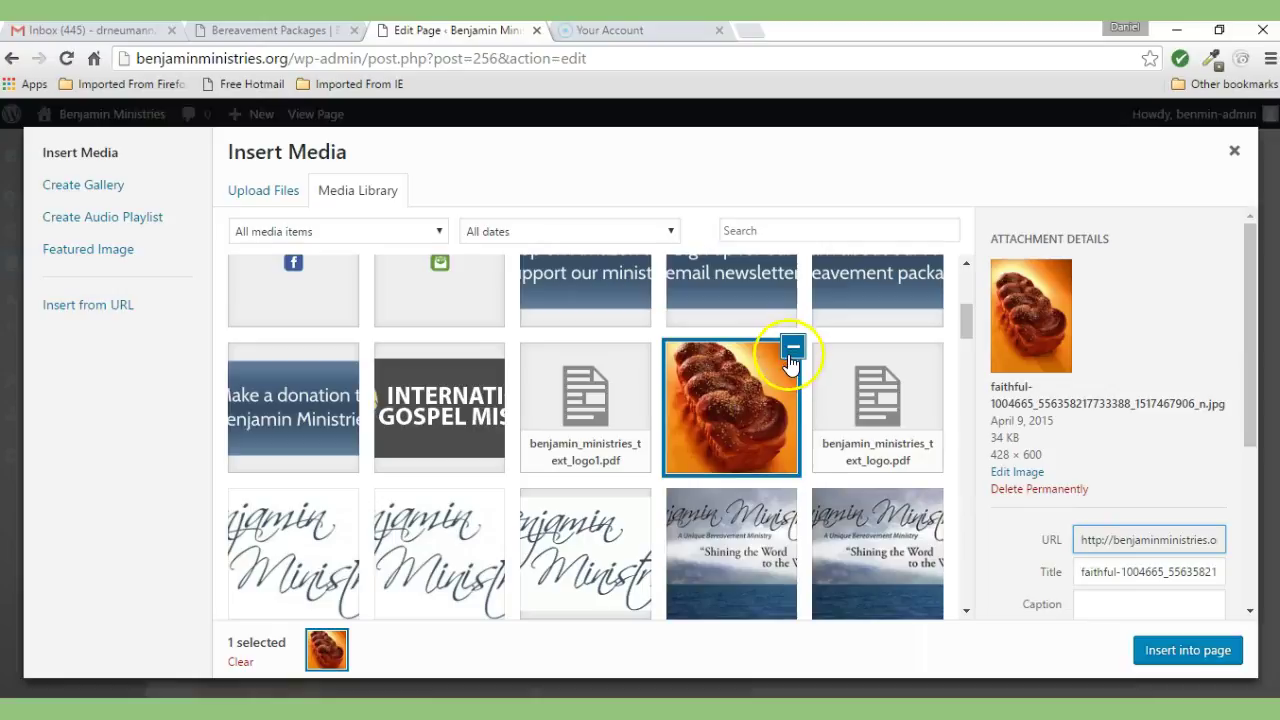
click(1163, 651)
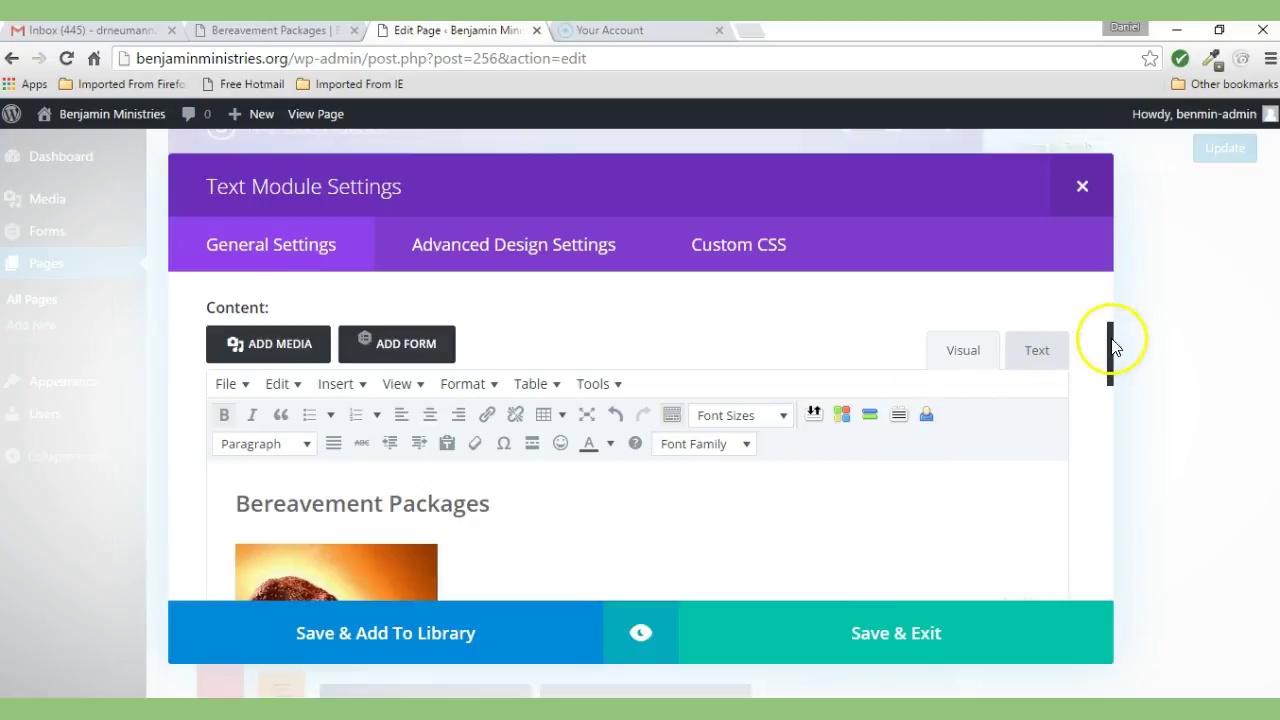
drag(1112, 343, 1114, 380)
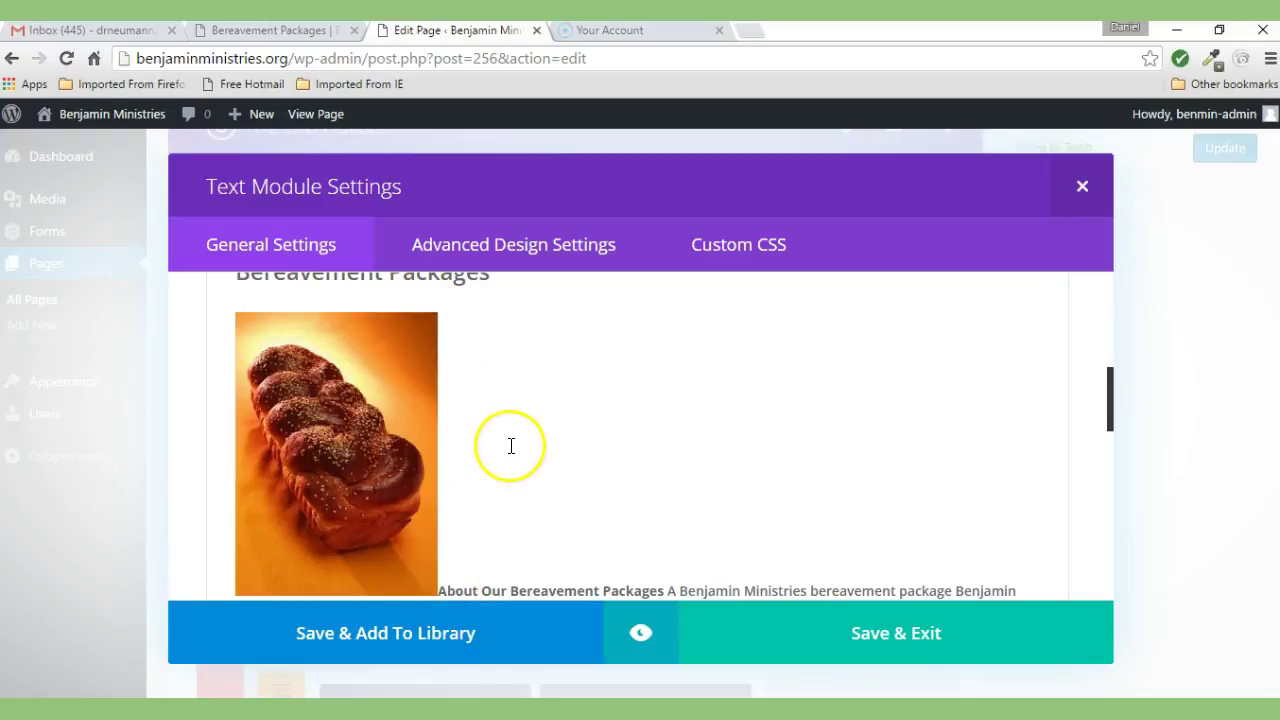
Step: Align the braided bread image left so the introduction text wraps beside it
click(340, 463)
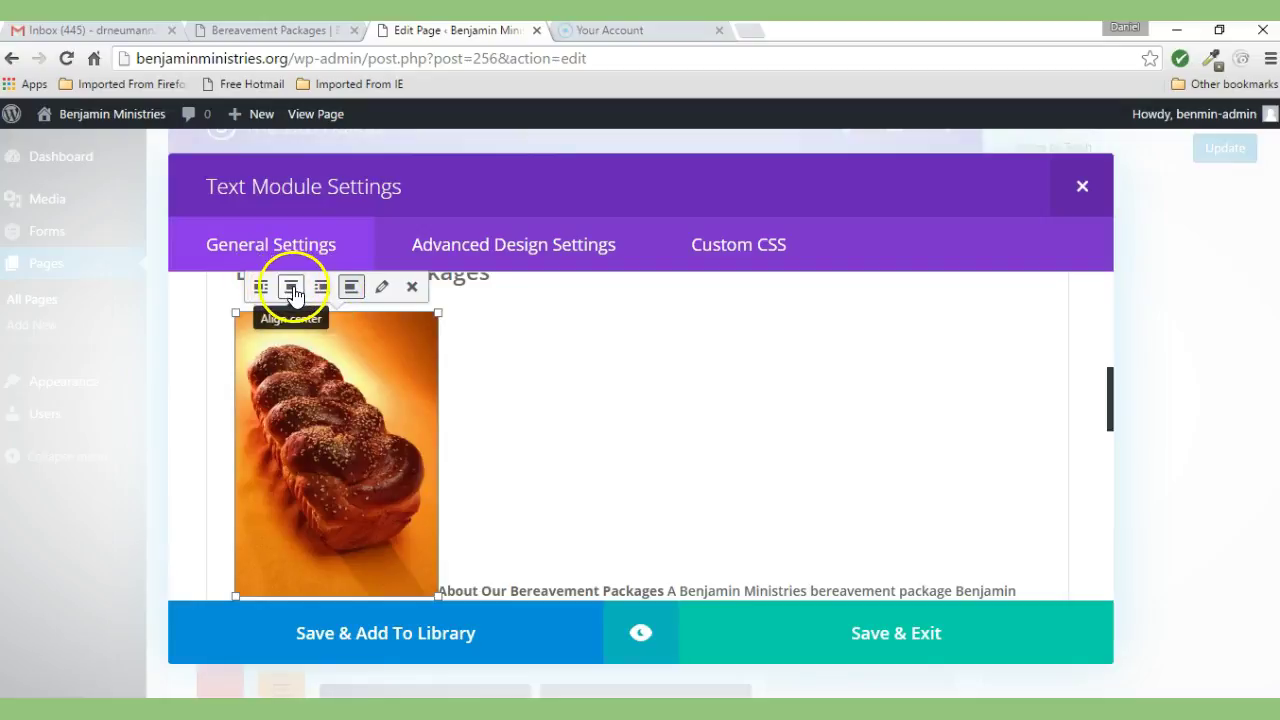
click(351, 289)
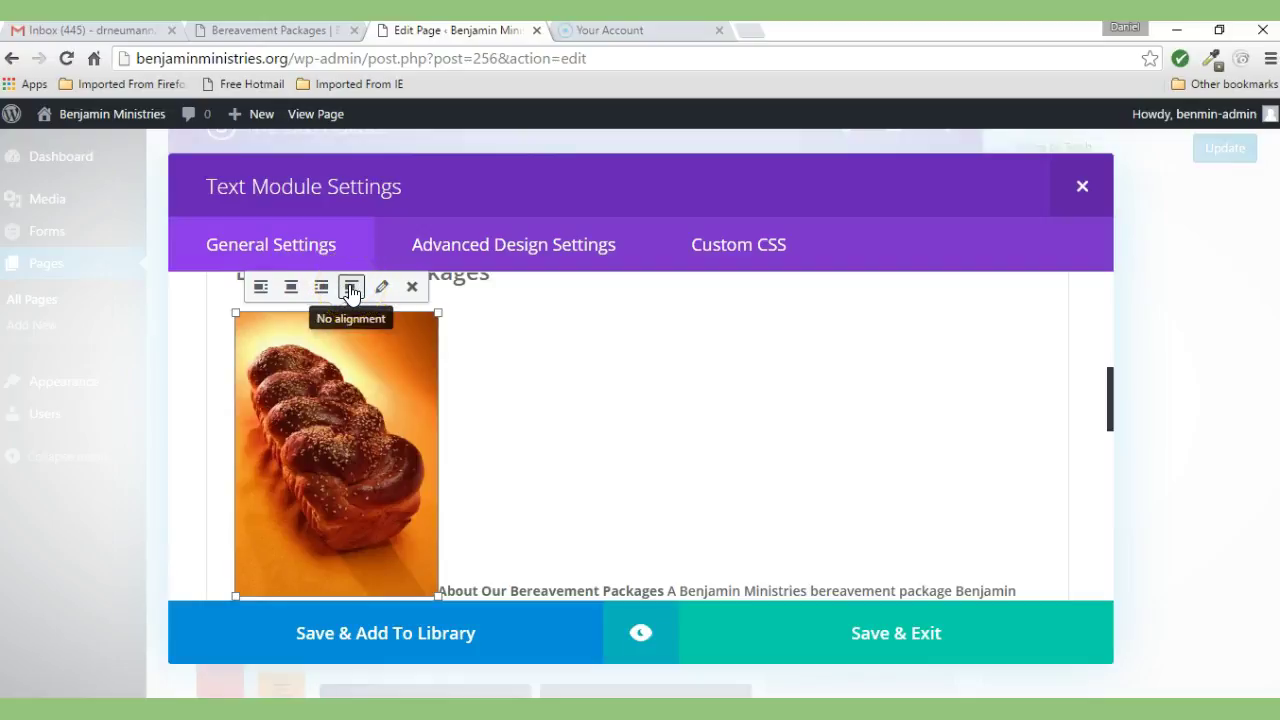
click(351, 289)
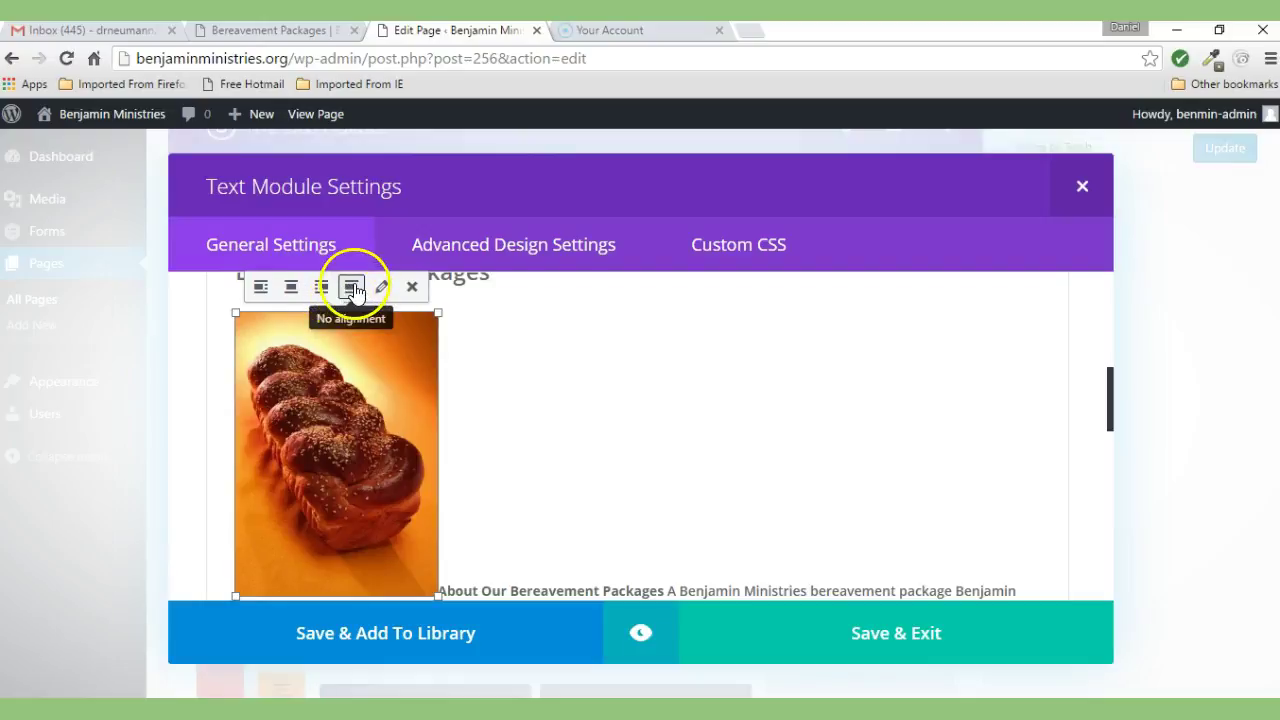
click(260, 290)
click(260, 290)
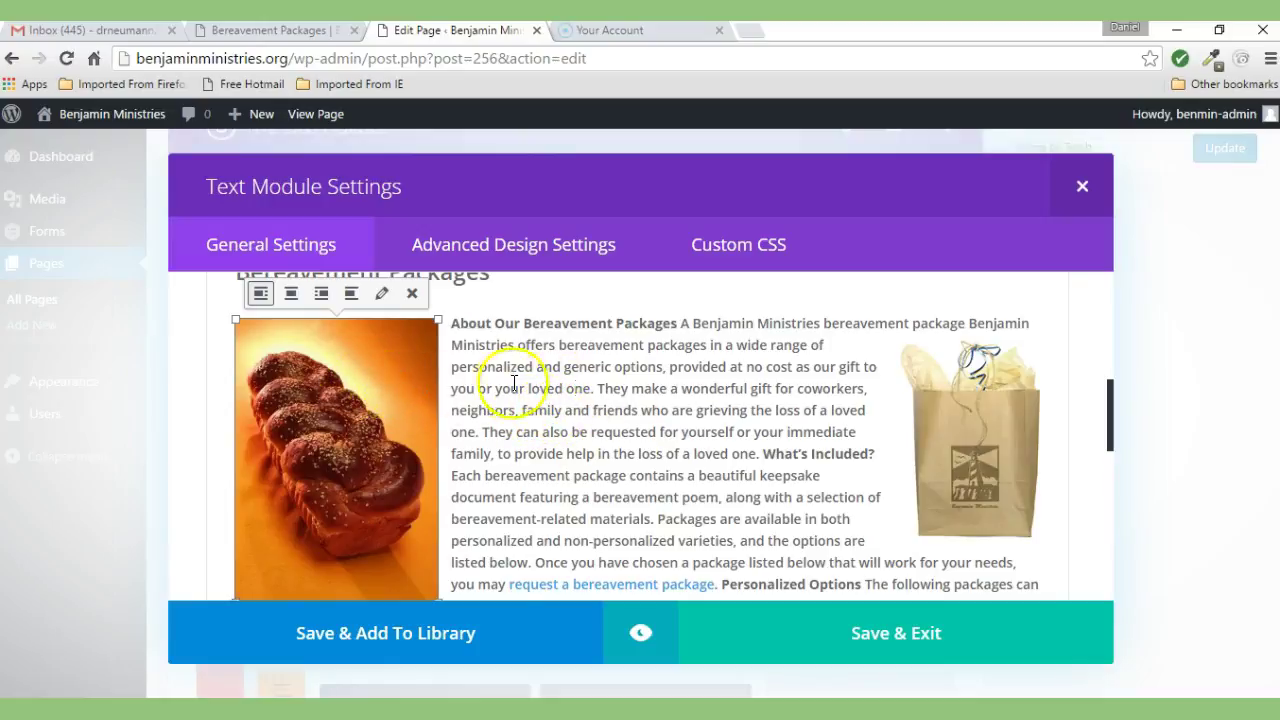
Step: Save the introduction text module with its left-aligned image and update the page
click(873, 641)
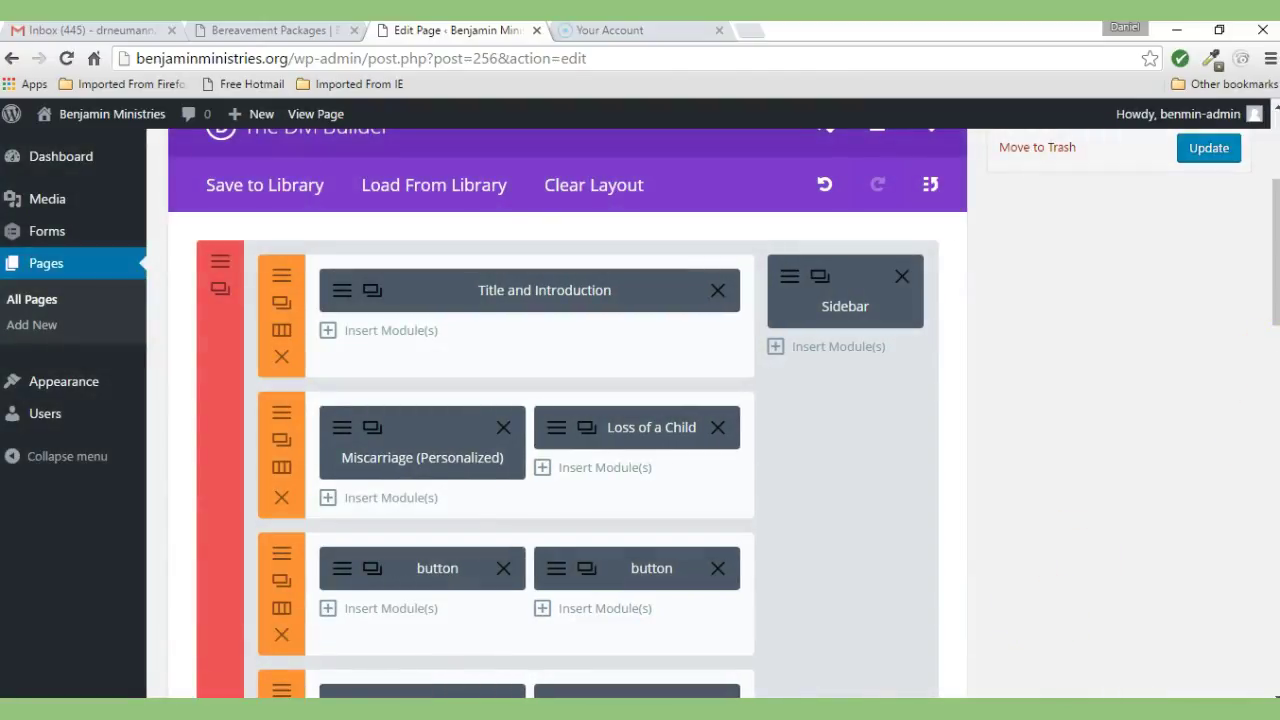
drag(1273, 312, 1273, 284)
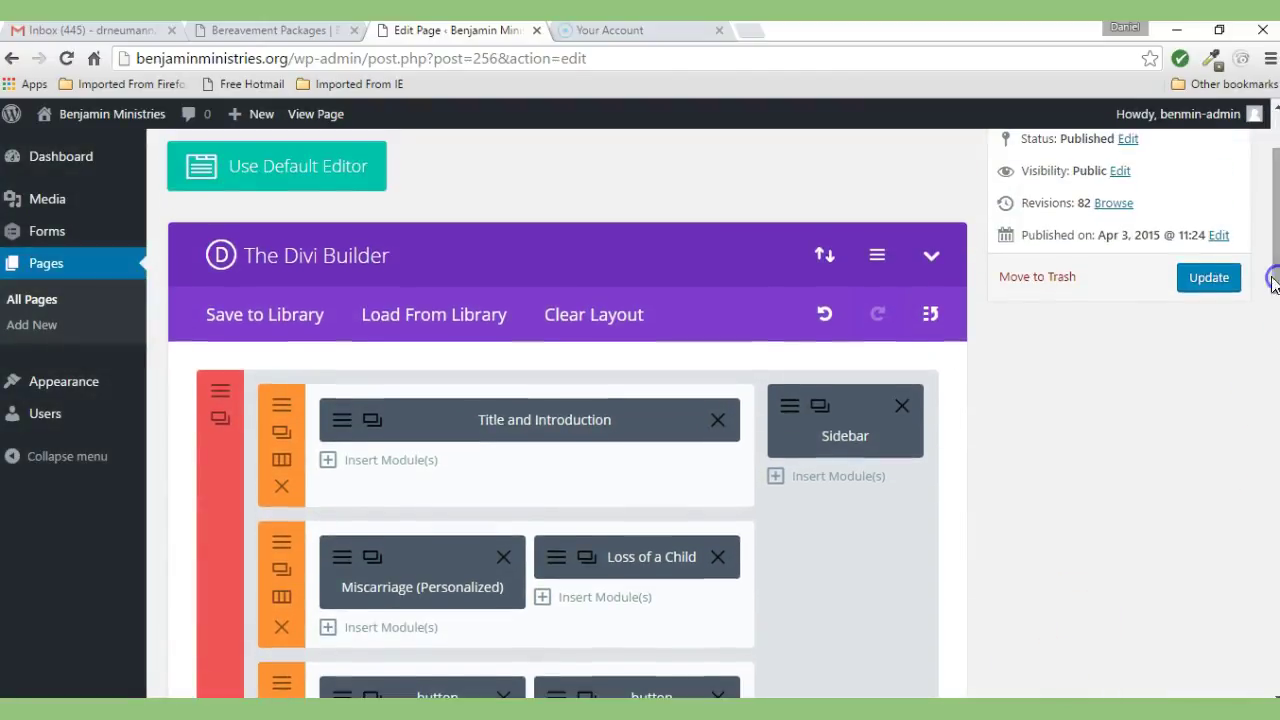
click(1210, 284)
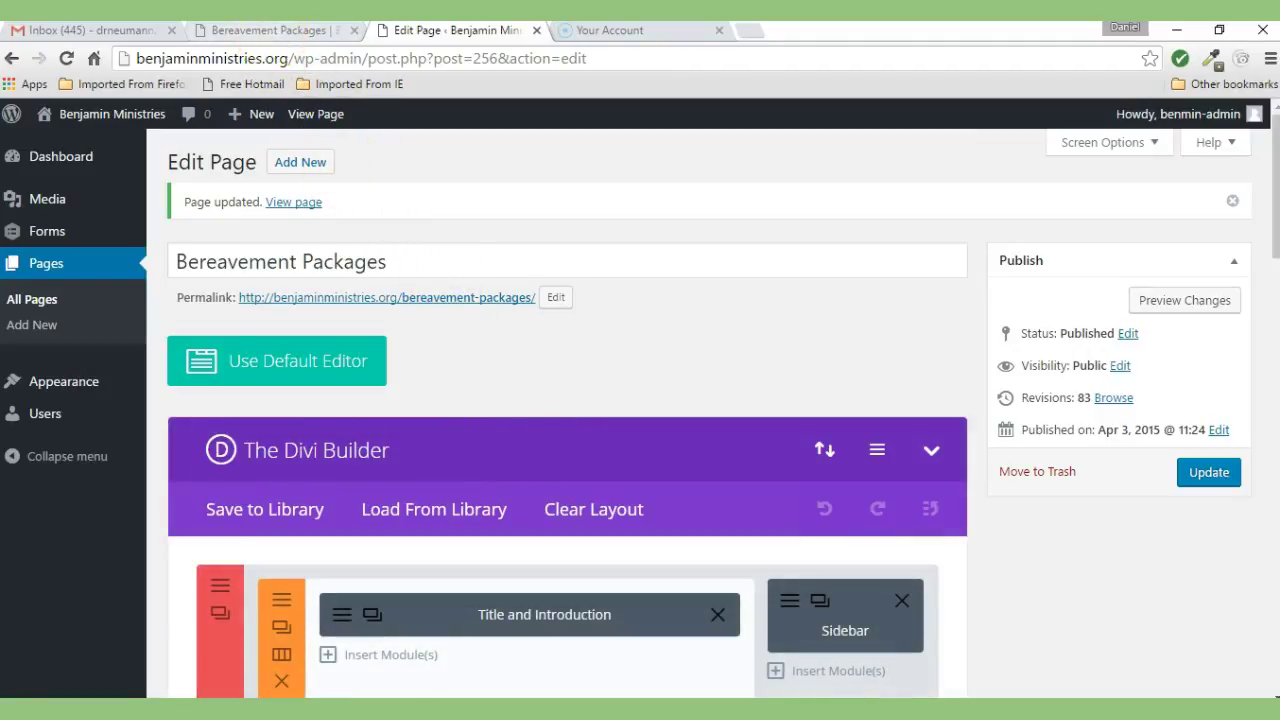
Step: Reload the live Bereavement Packages page and check how the bread image sits beside the introduction text
click(270, 32)
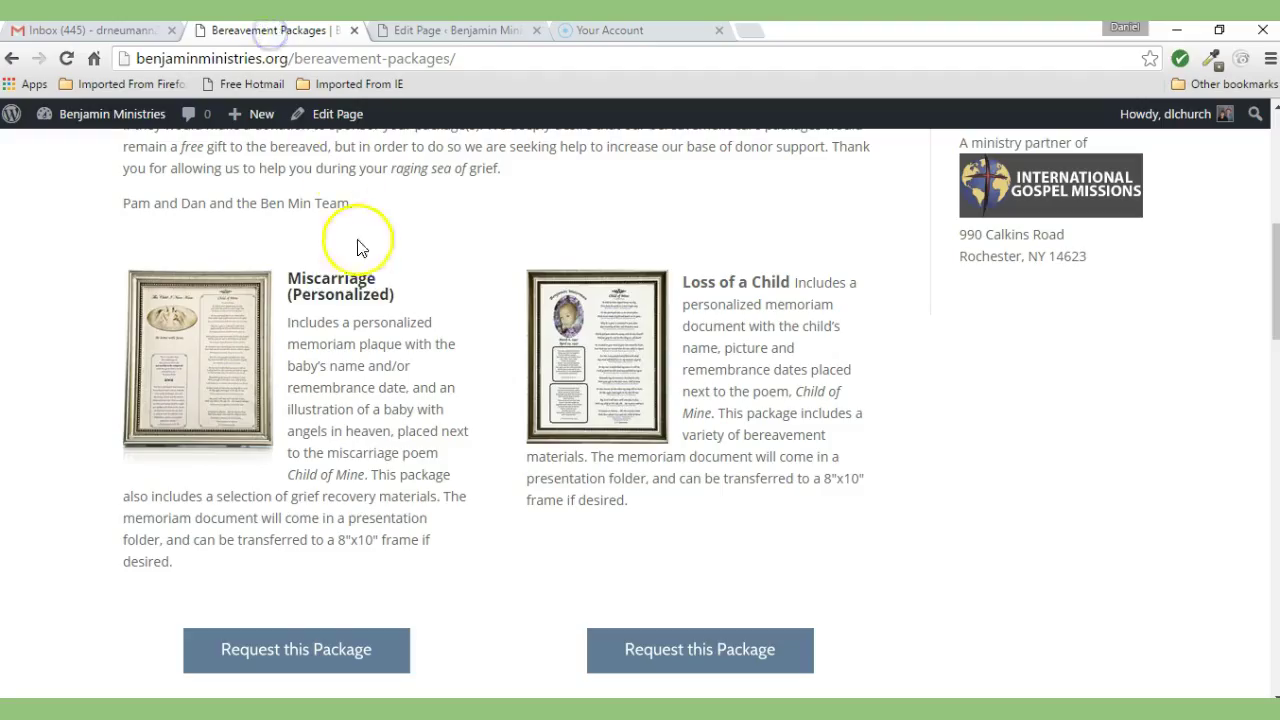
drag(1274, 257, 1274, 194)
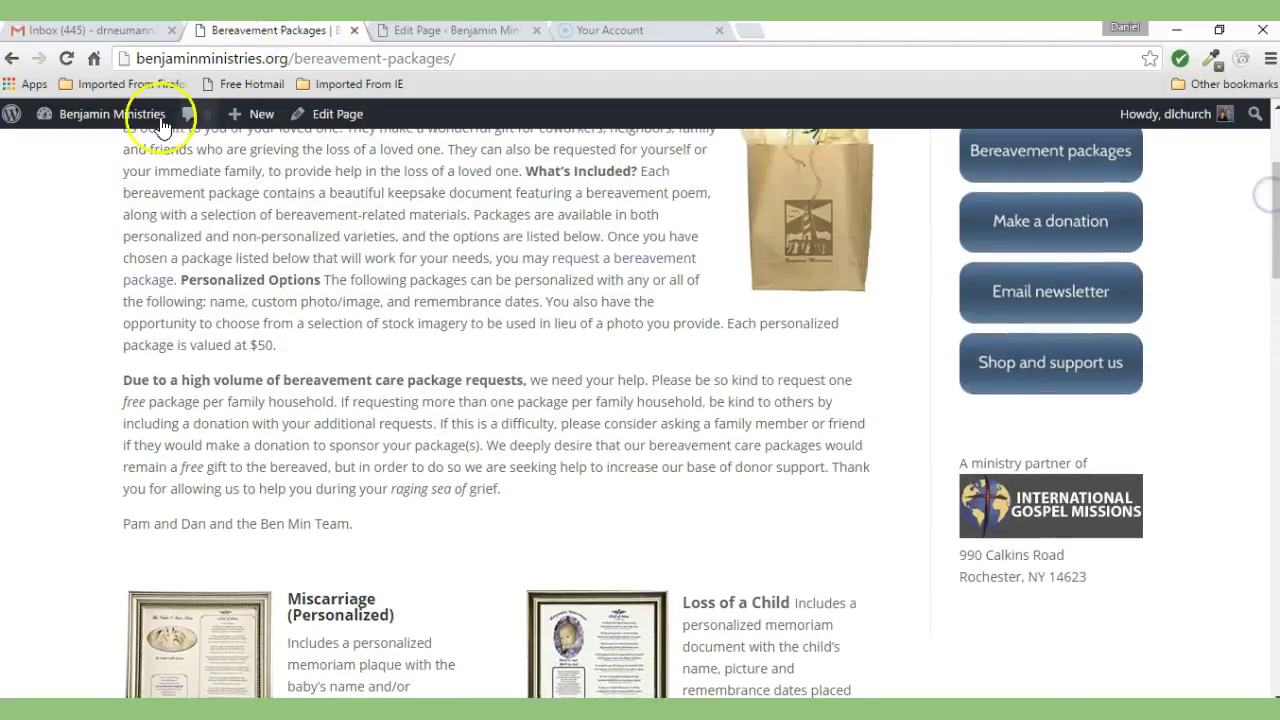
click(65, 60)
click(186, 252)
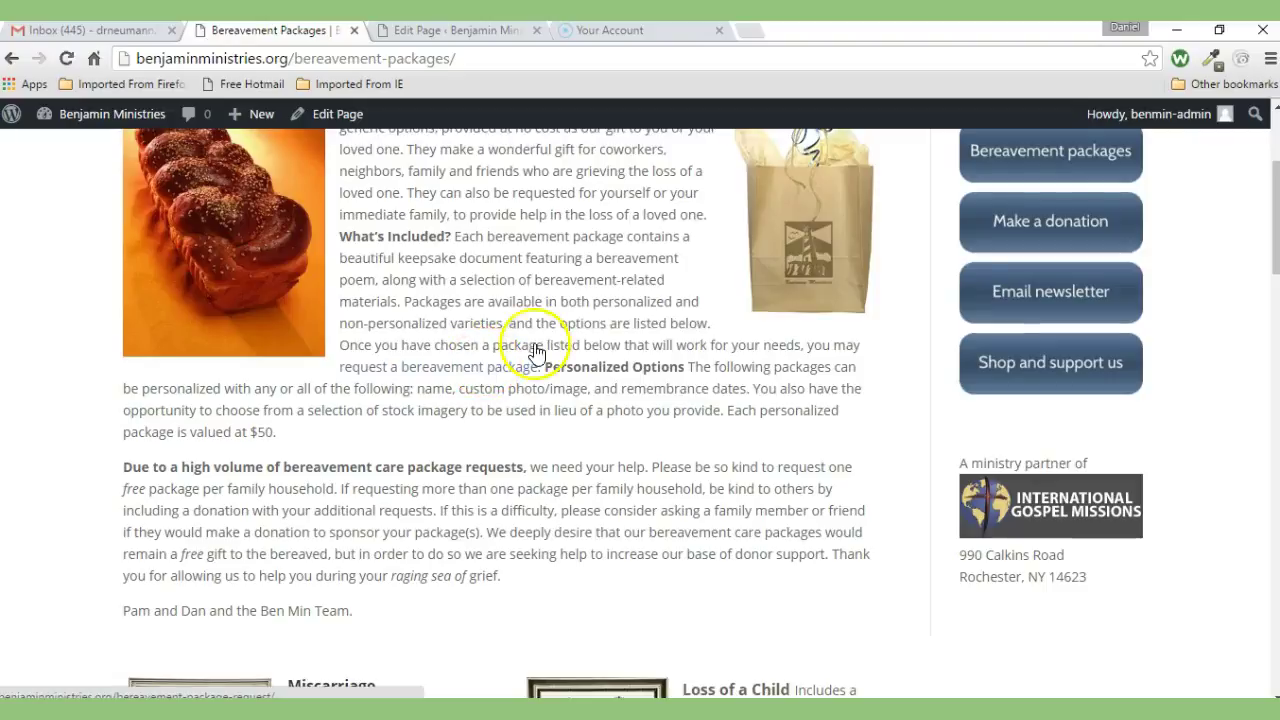
drag(1266, 234, 1270, 210)
click(463, 330)
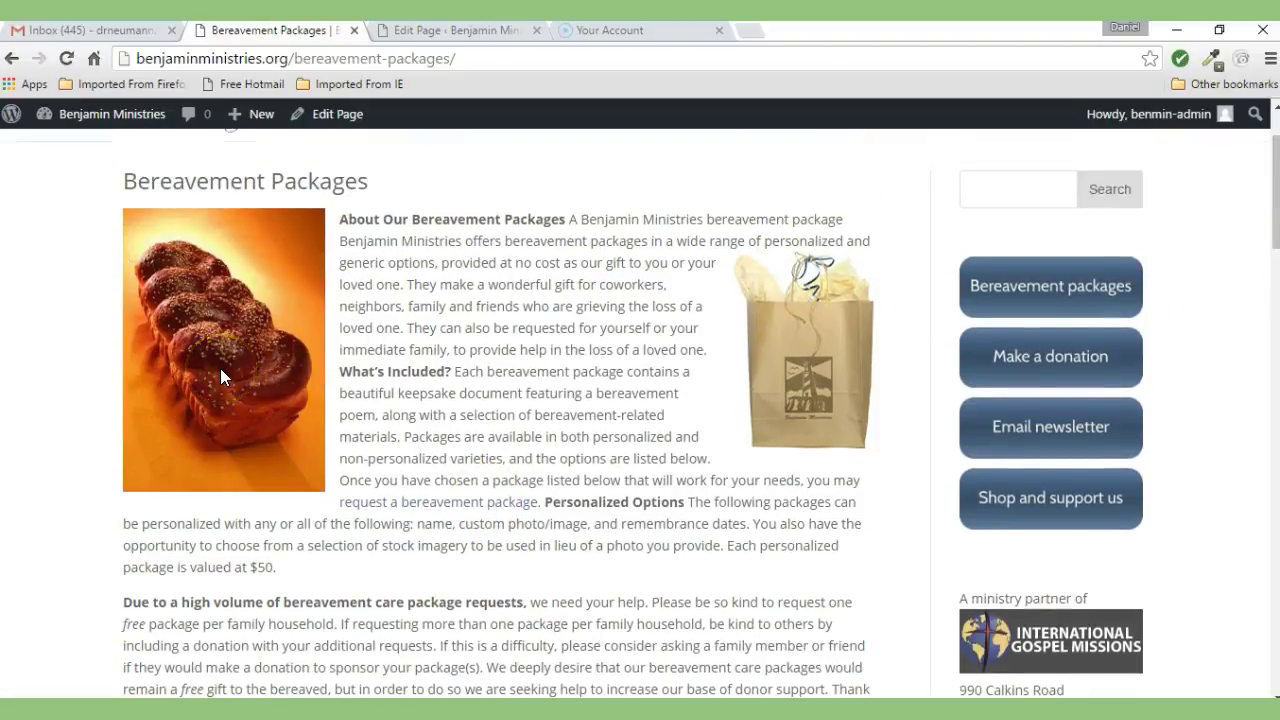
Step: Delete the braided bread image from the content of the Title and Introduction module in the page editor
click(433, 37)
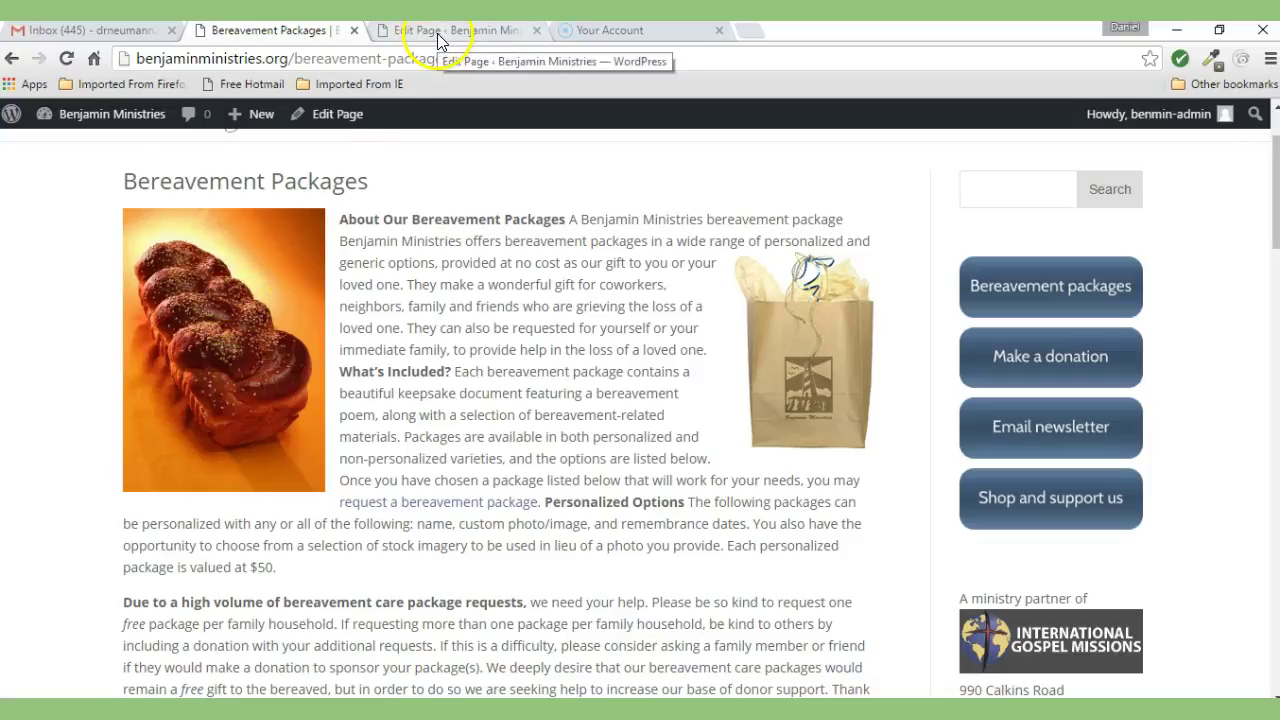
click(437, 38)
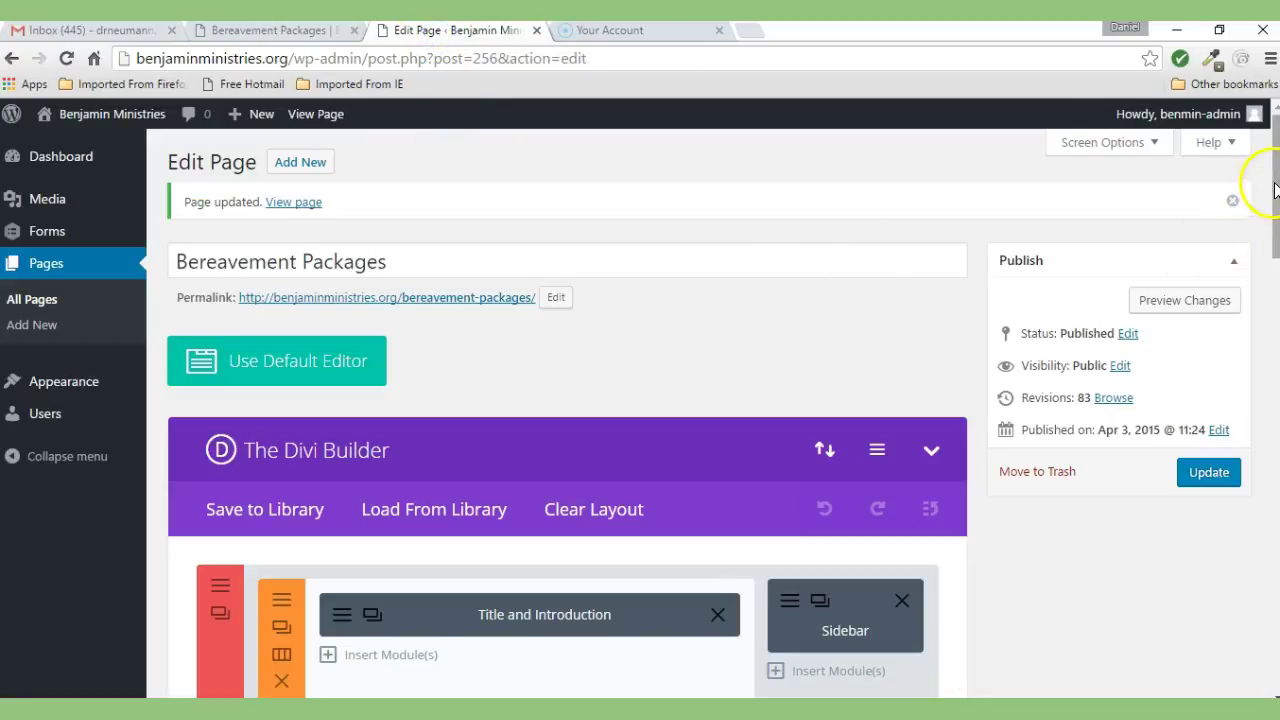
scroll(1276, 178, down, 4)
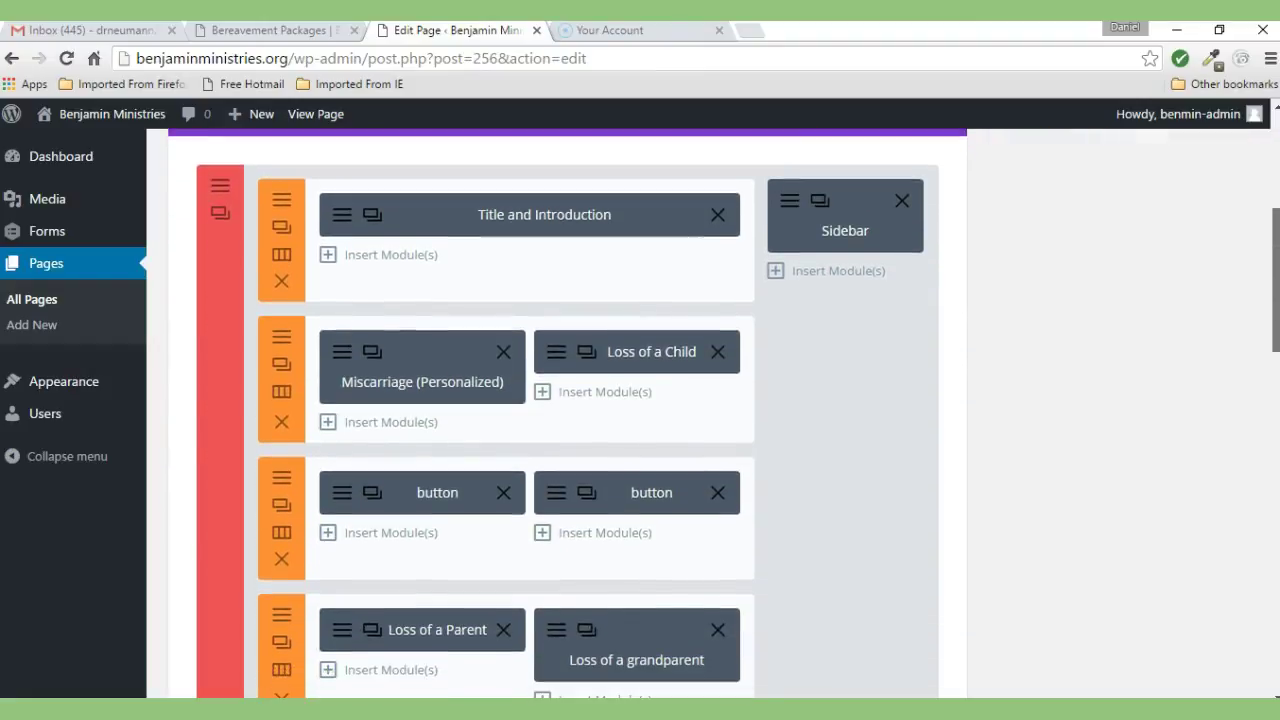
click(341, 215)
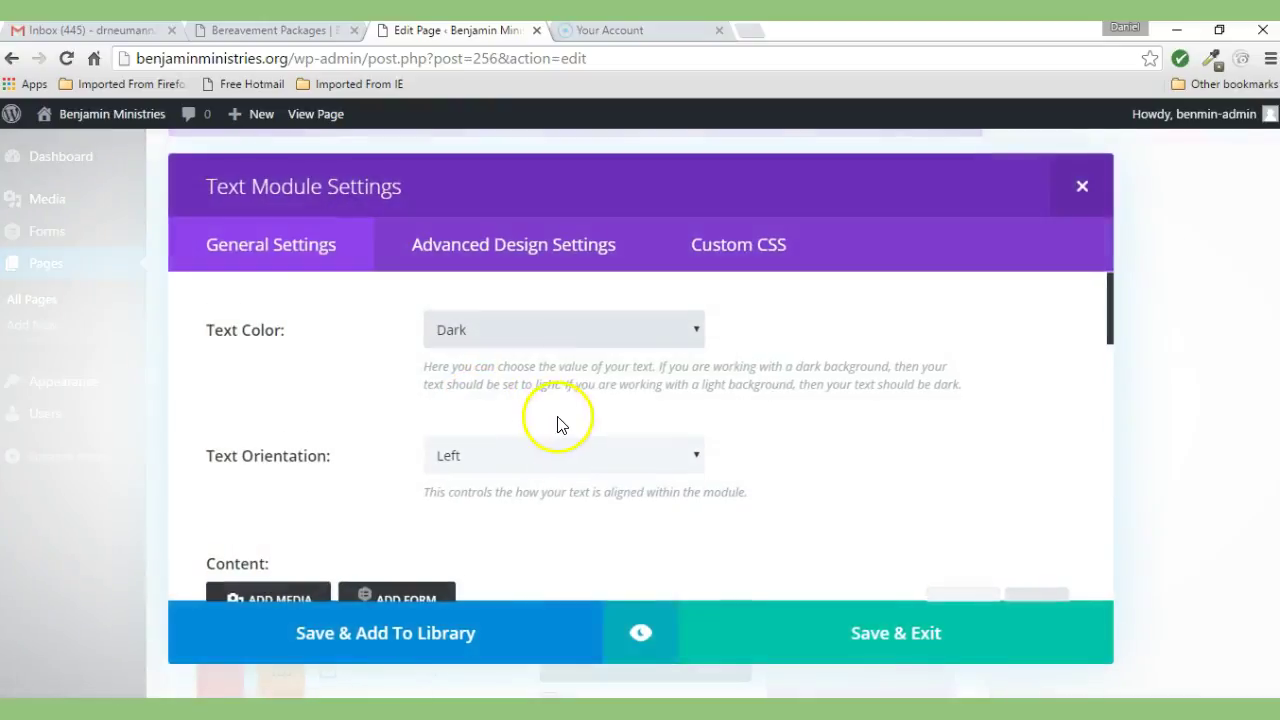
drag(1113, 297, 1113, 400)
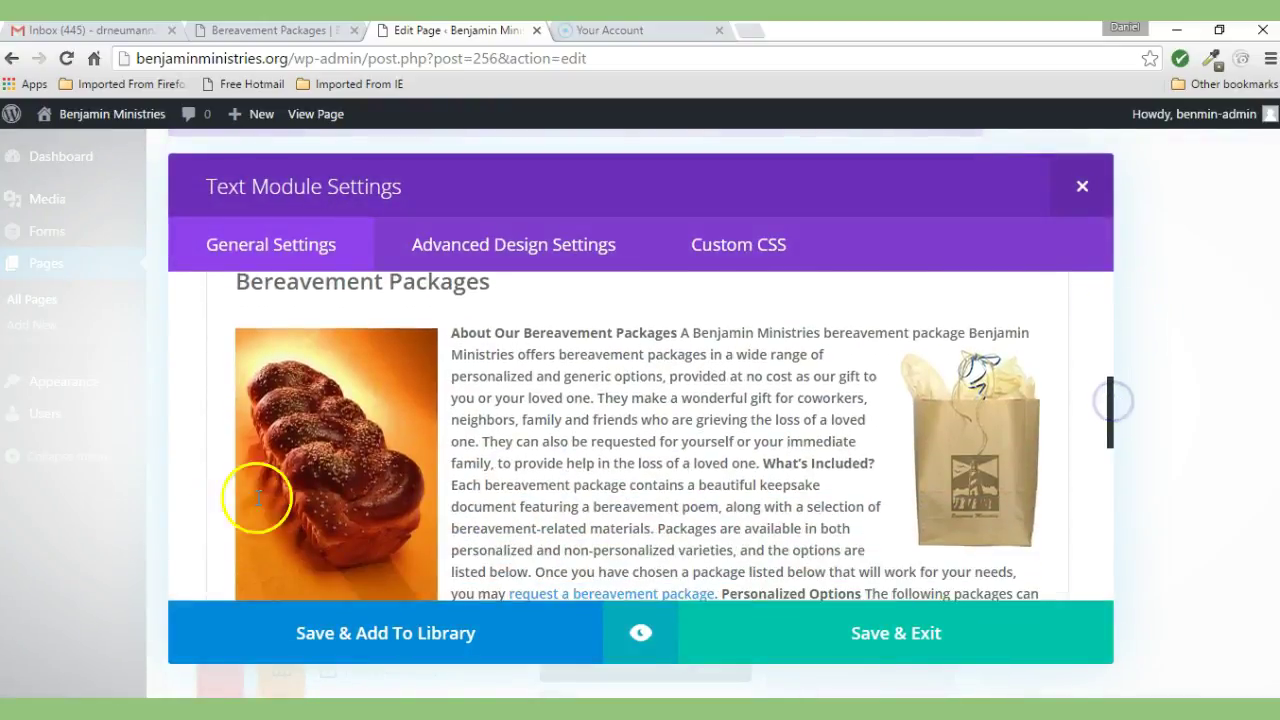
click(348, 462)
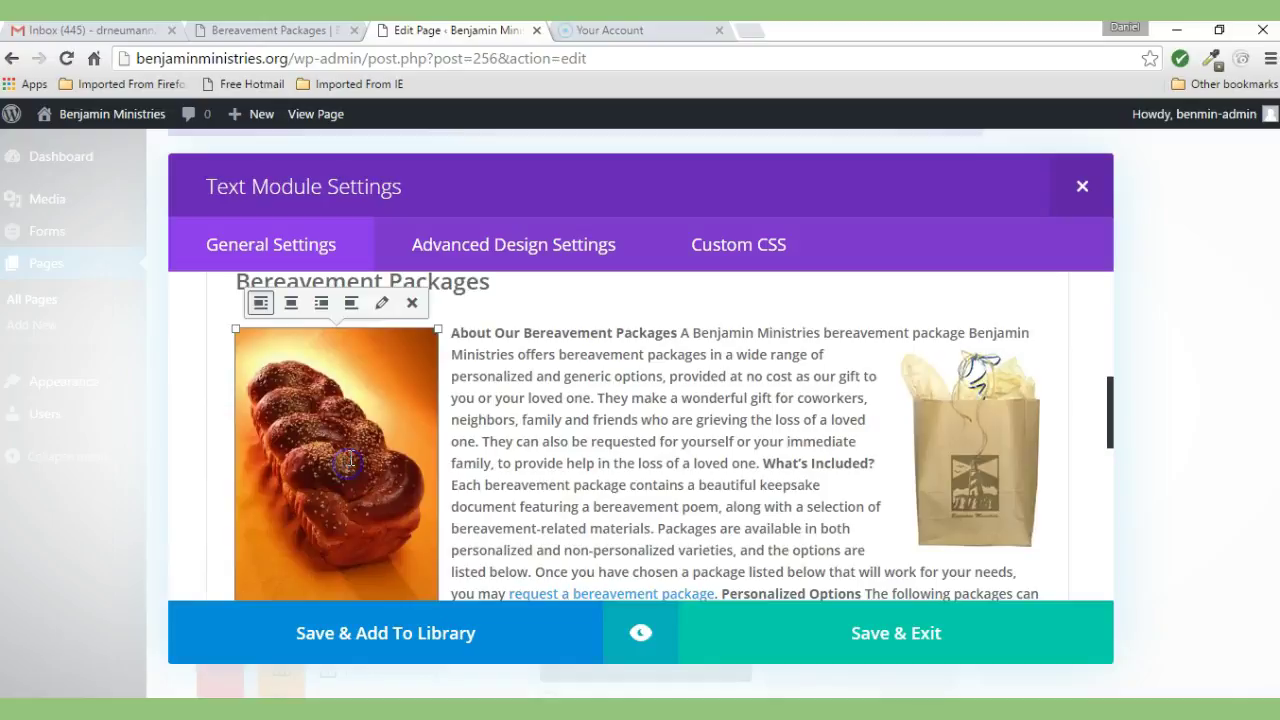
click(412, 306)
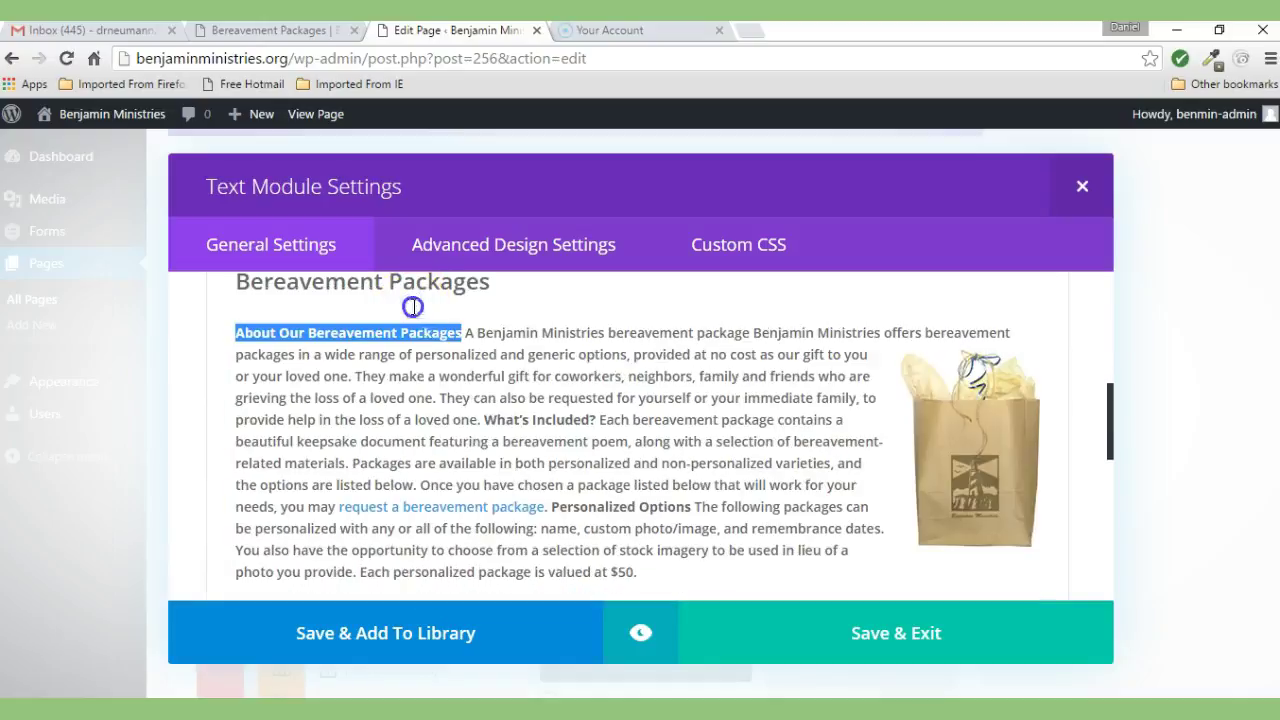
Step: Save the Title and Introduction module without the bread image and update the Bereavement Packages page
click(311, 354)
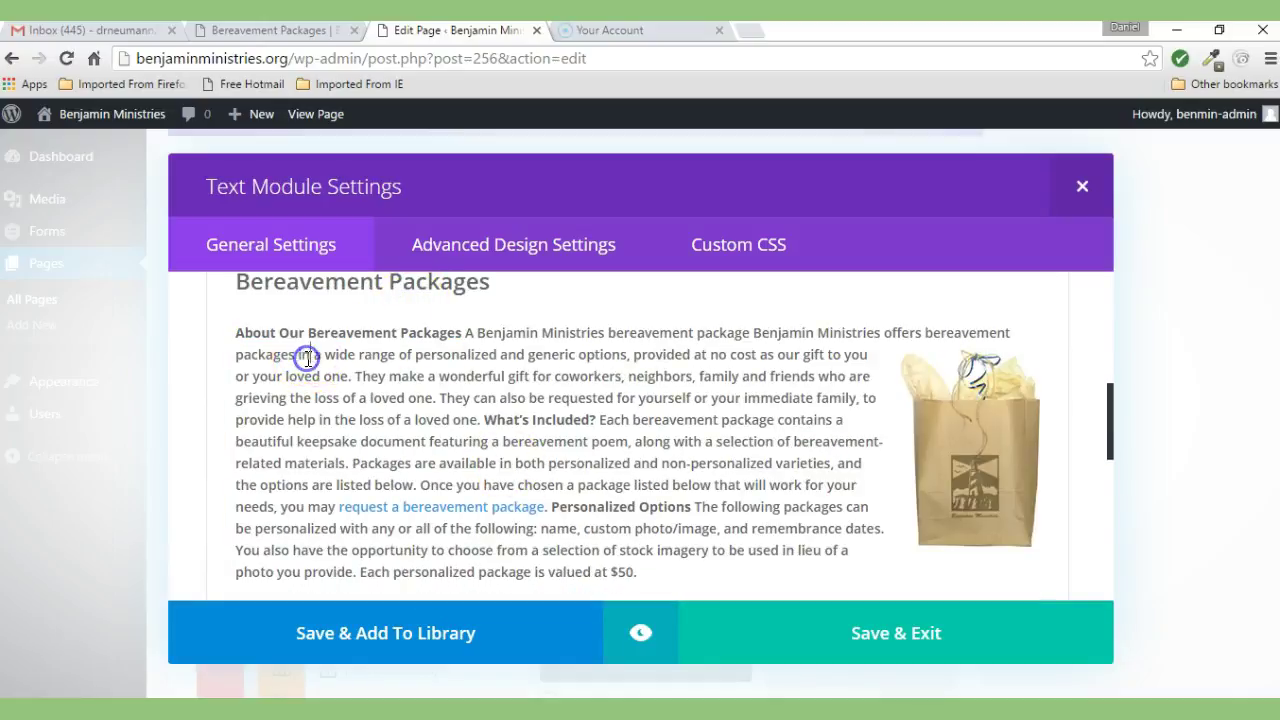
click(855, 641)
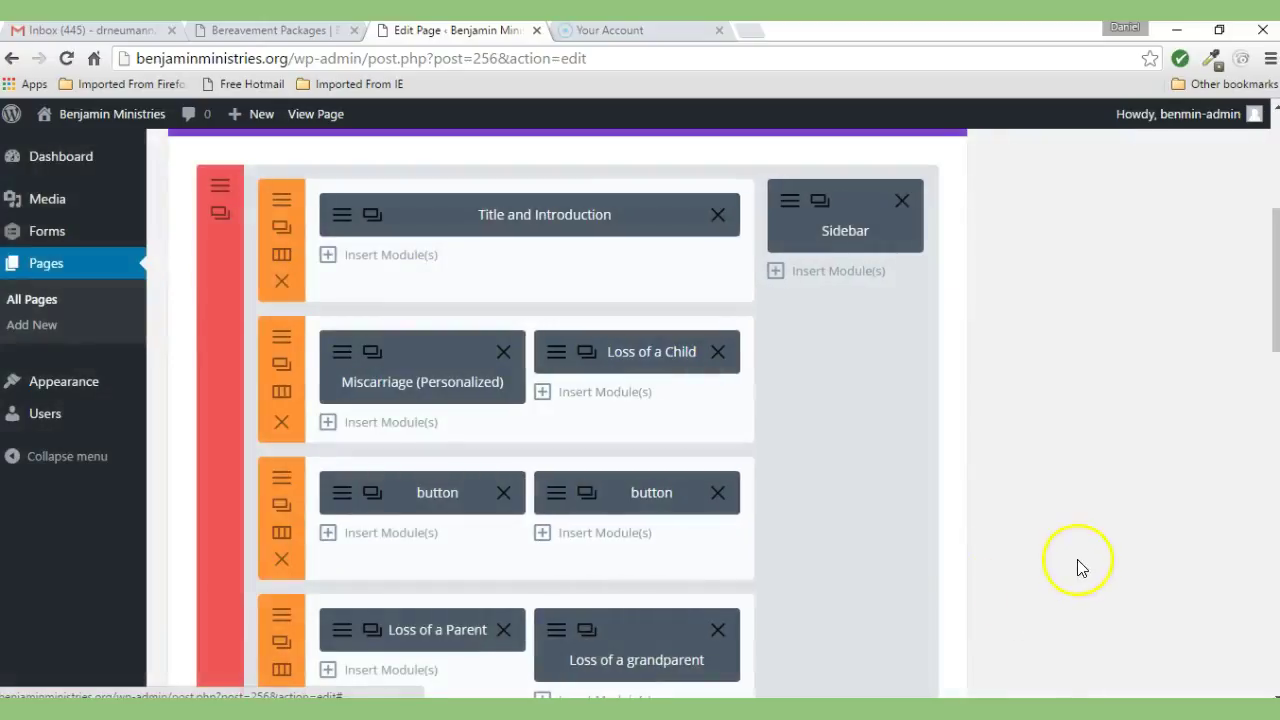
scroll(1078, 567, up, 4)
click(1203, 471)
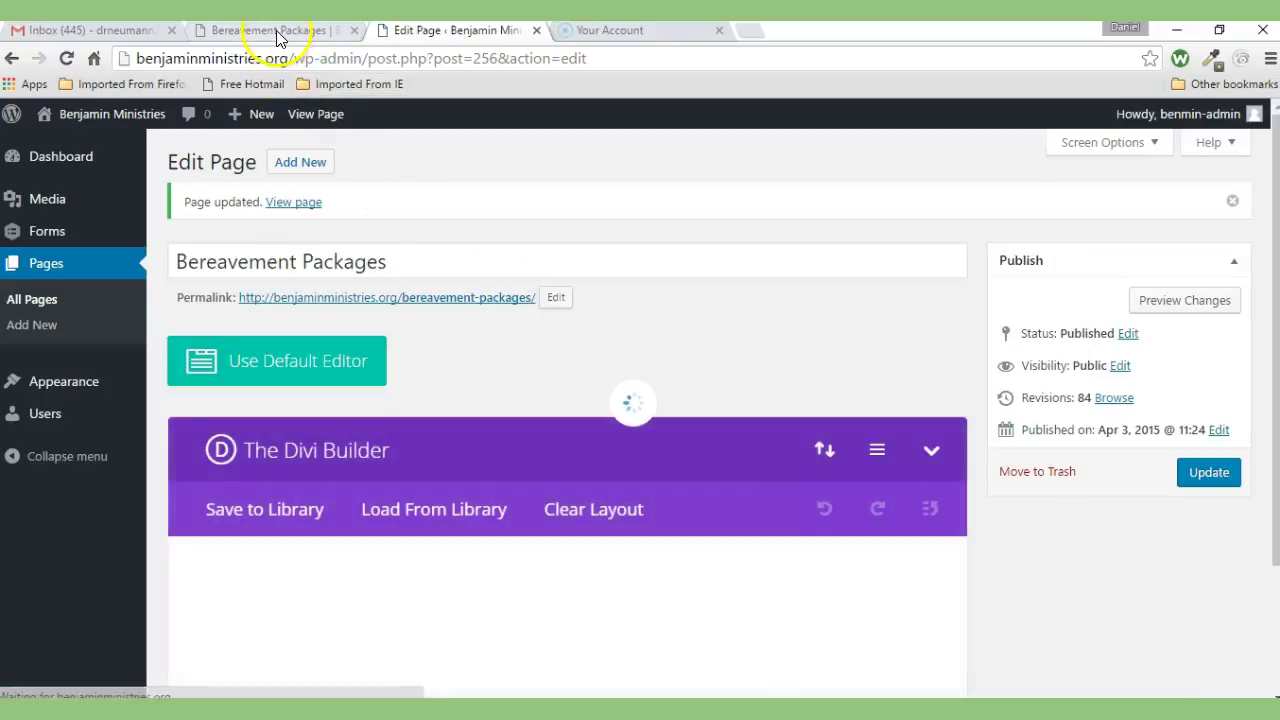
Step: Reload the live Bereavement Packages page and check the introduction and the Miscarriage and Loss of a Child package descriptions
click(279, 33)
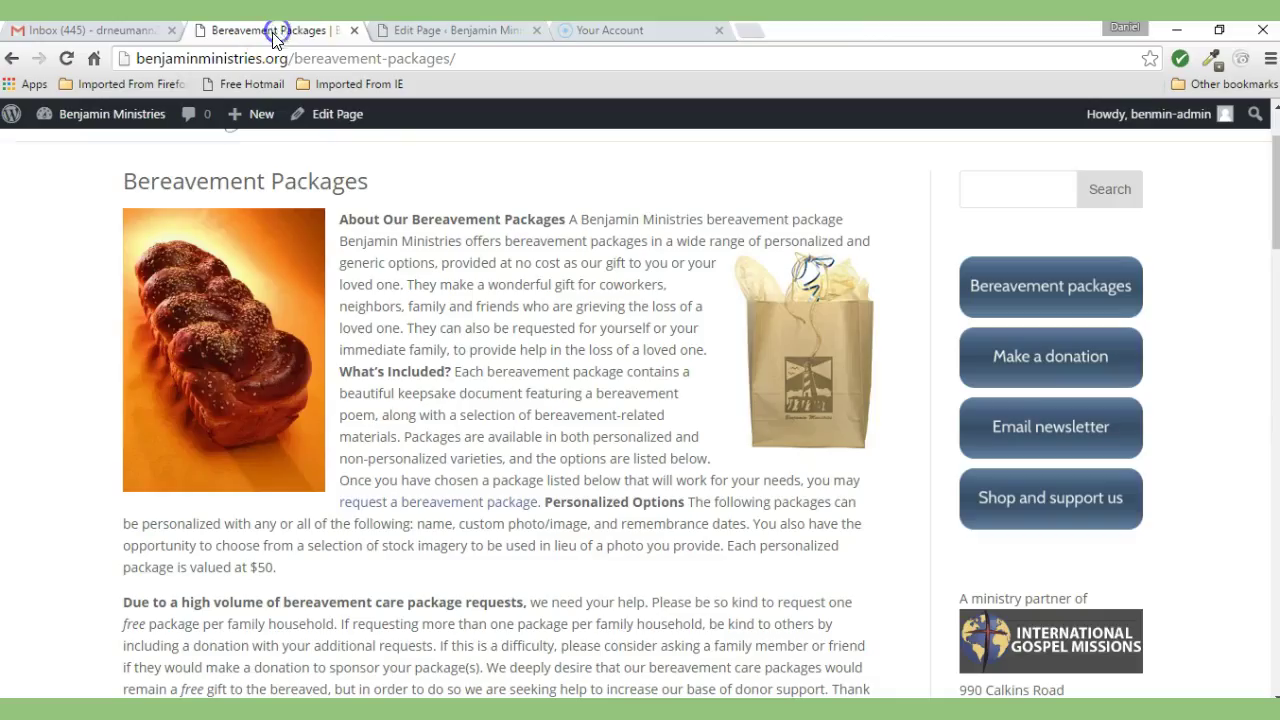
click(62, 61)
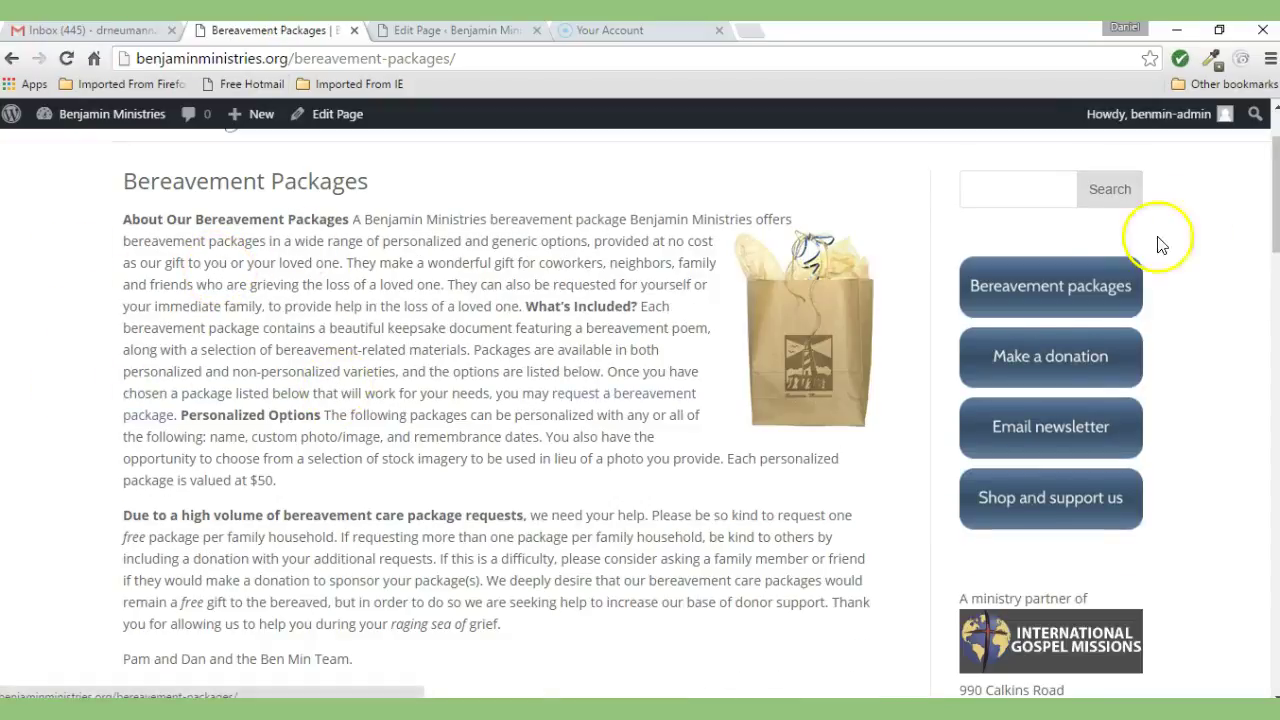
drag(1276, 171, 1260, 257)
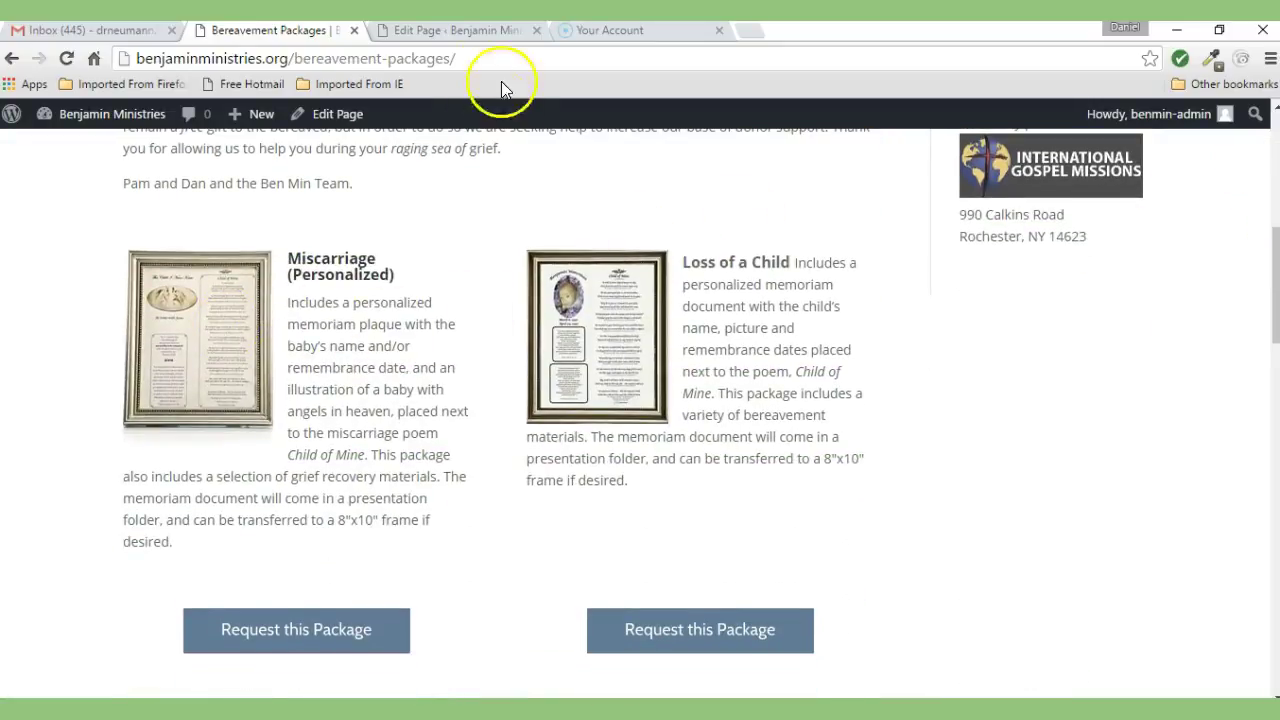
Step: Review the image and description in the Miscarriage (Personalized) module's settings, closing them without saving
click(445, 29)
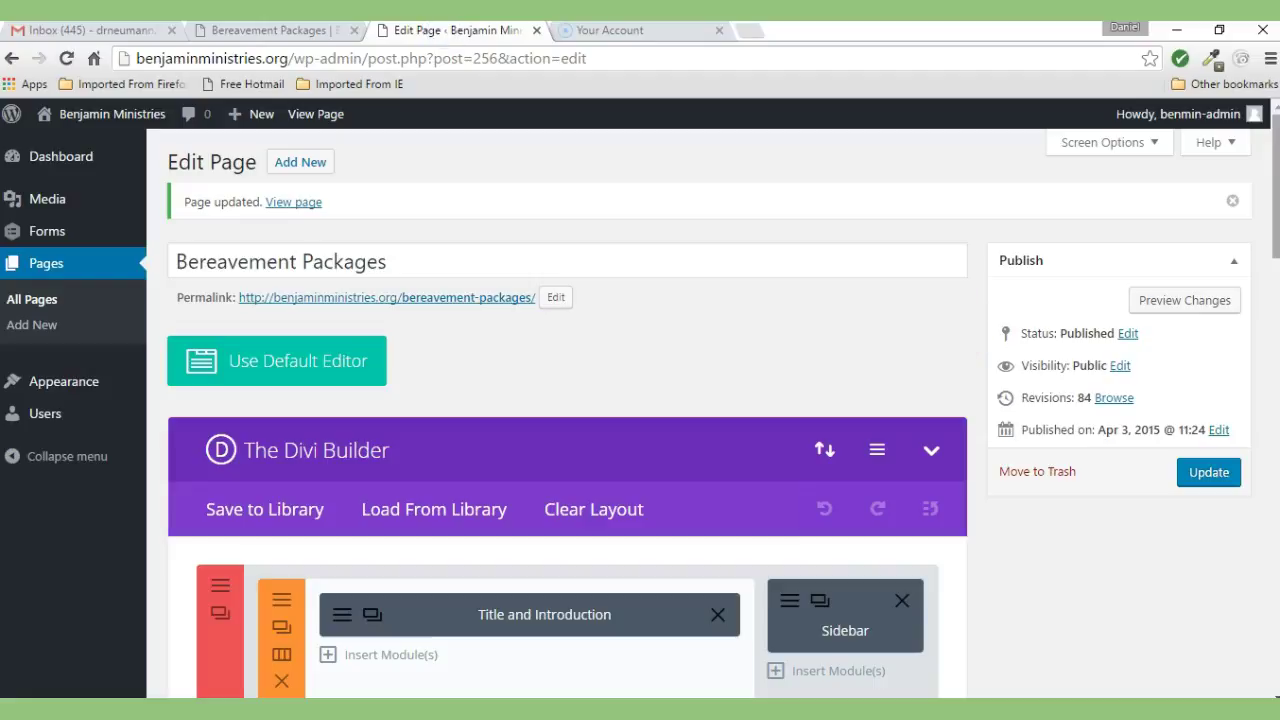
drag(1275, 207, 1275, 320)
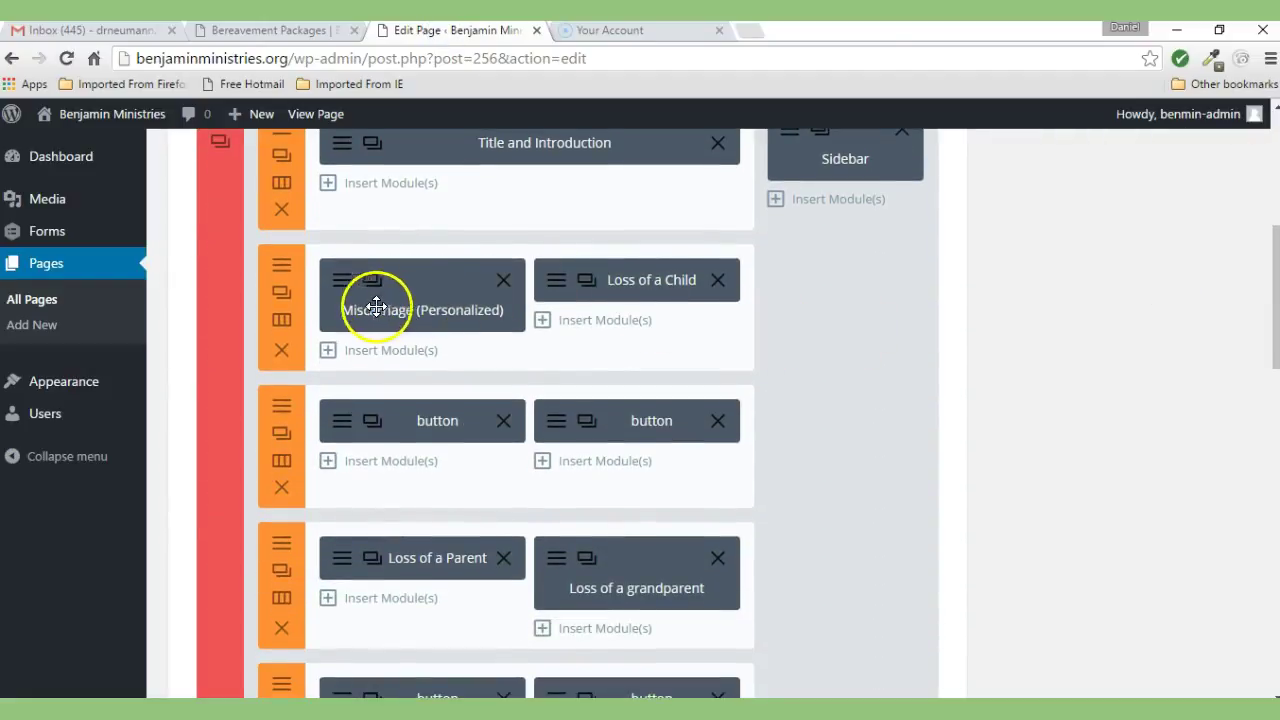
click(338, 280)
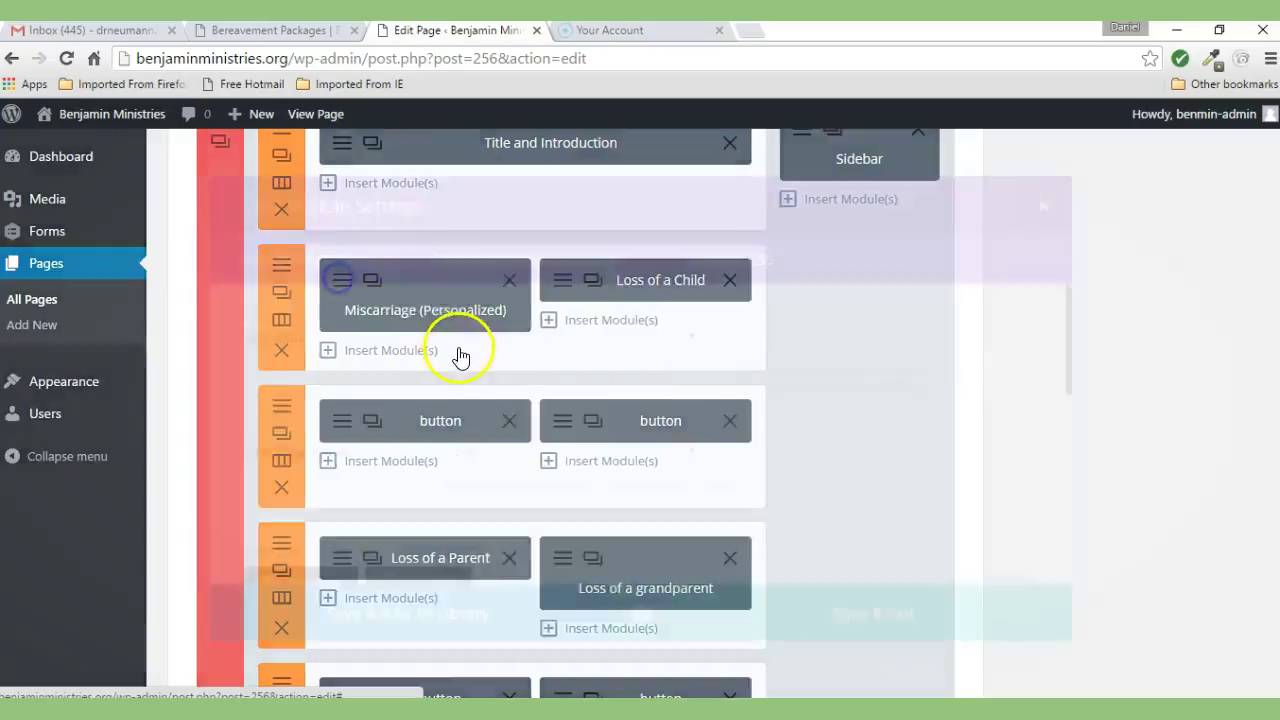
drag(1111, 286, 1115, 410)
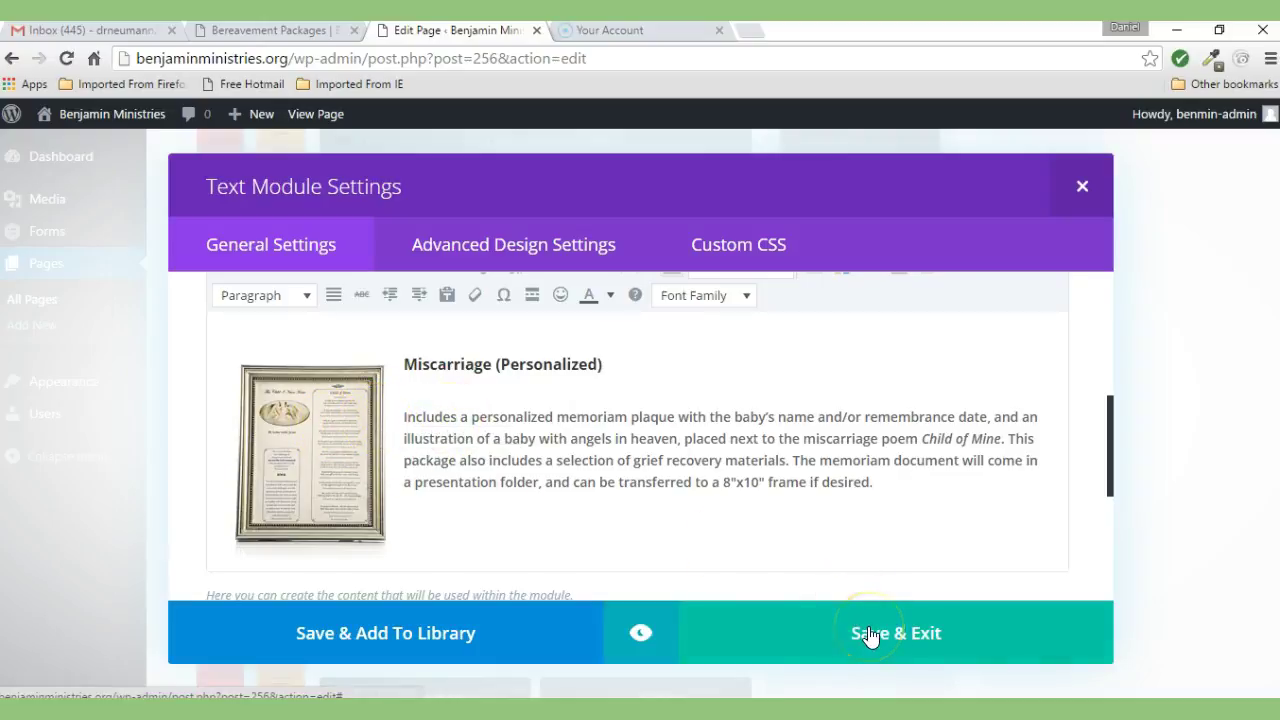
click(1081, 187)
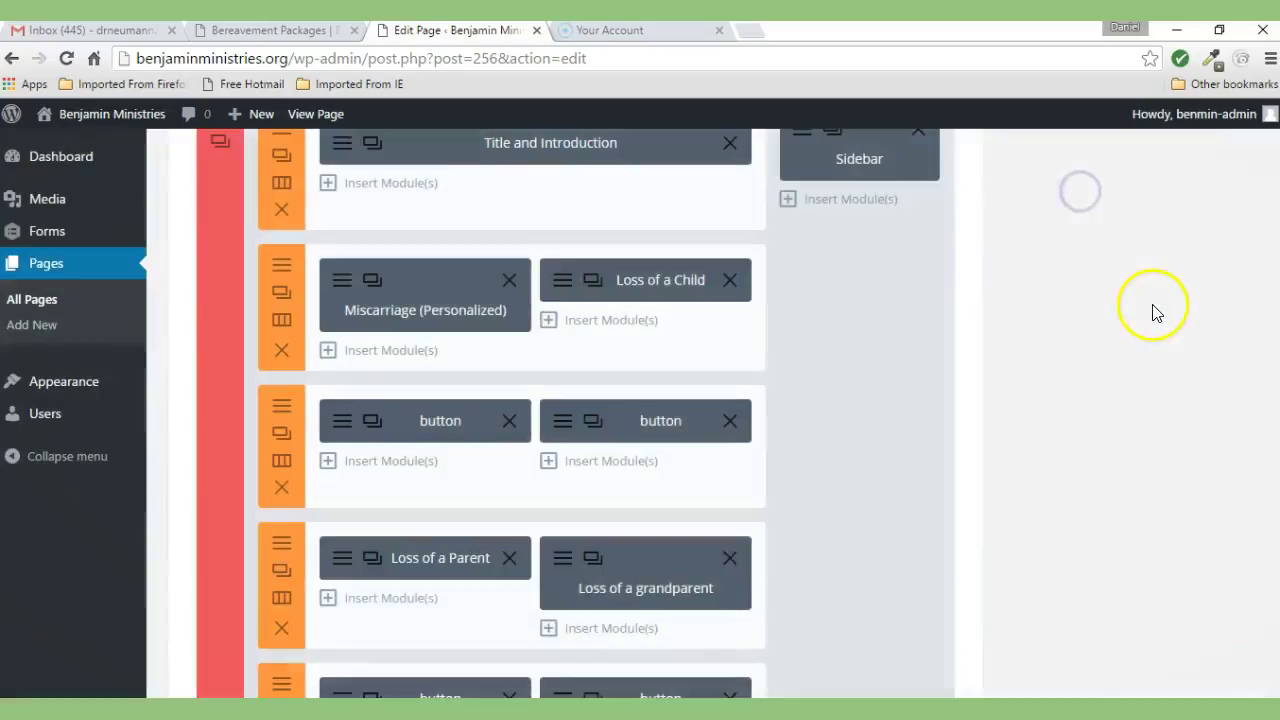
click(1207, 472)
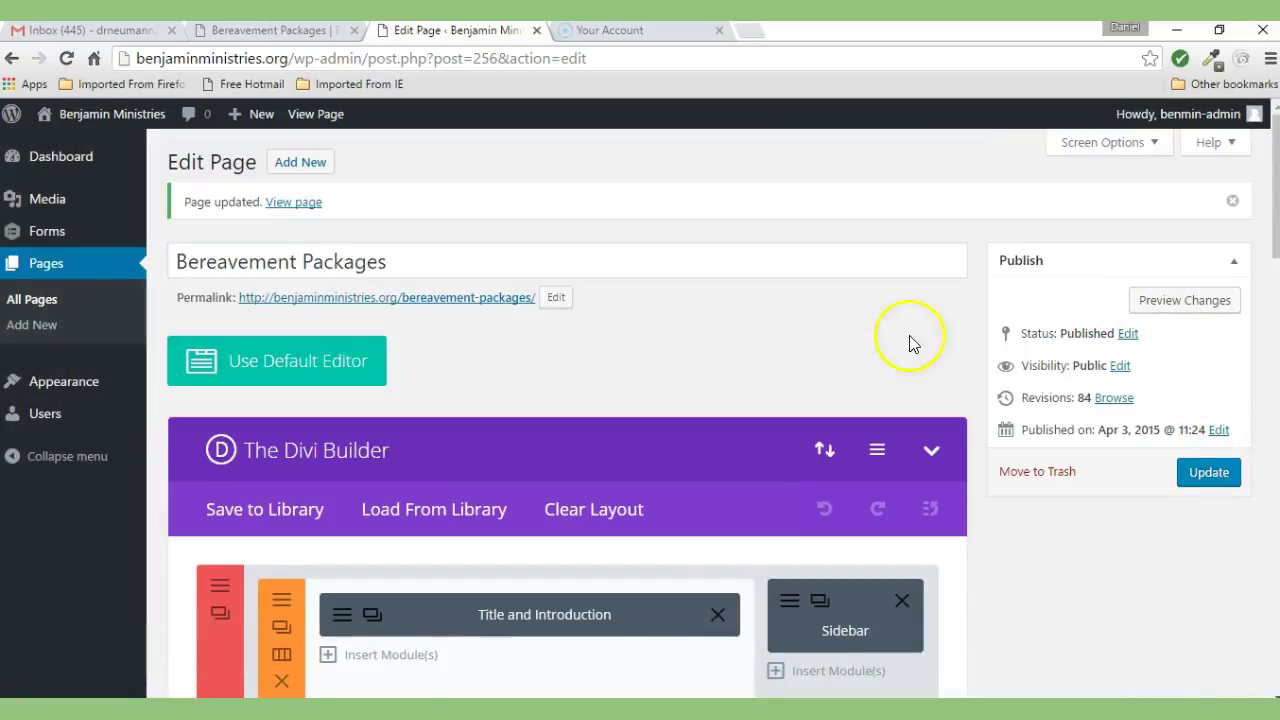